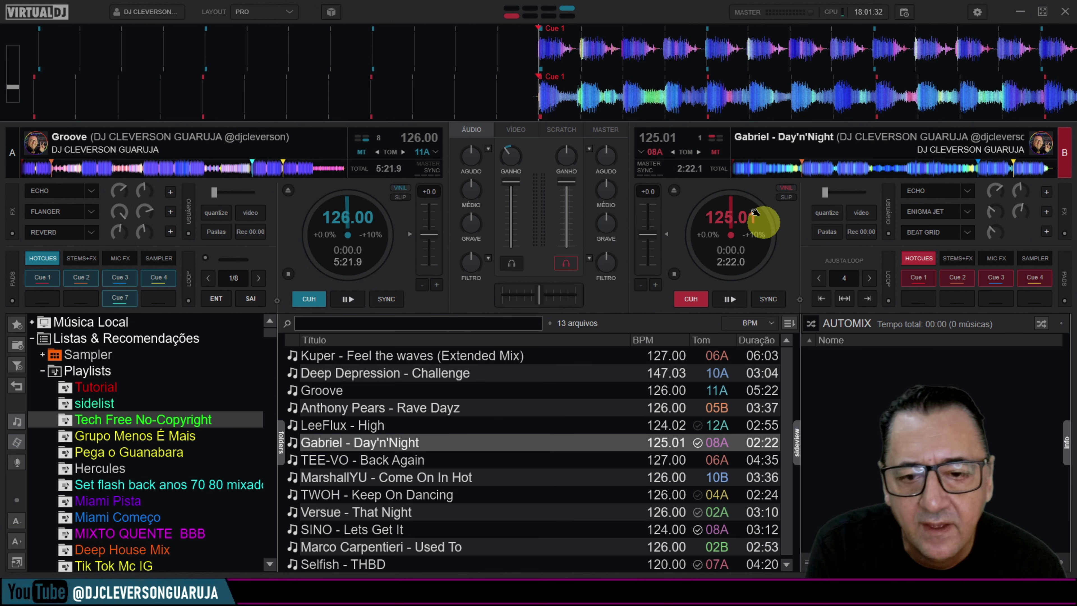
# - Switch the PRO layout to the 4-Decks view
pyautogui.click(290, 13)
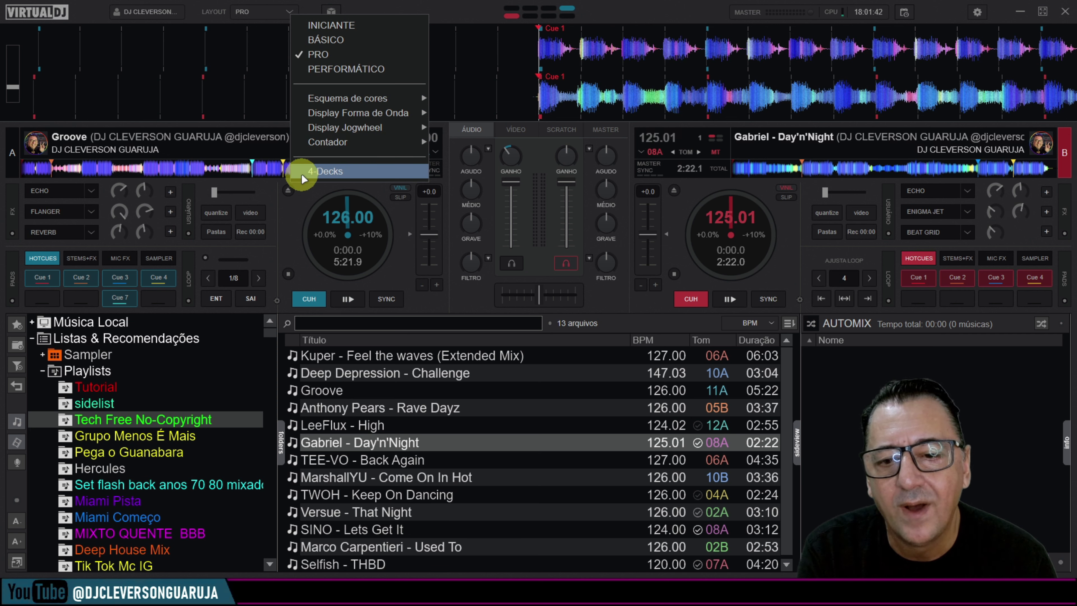
pyautogui.click(334, 173)
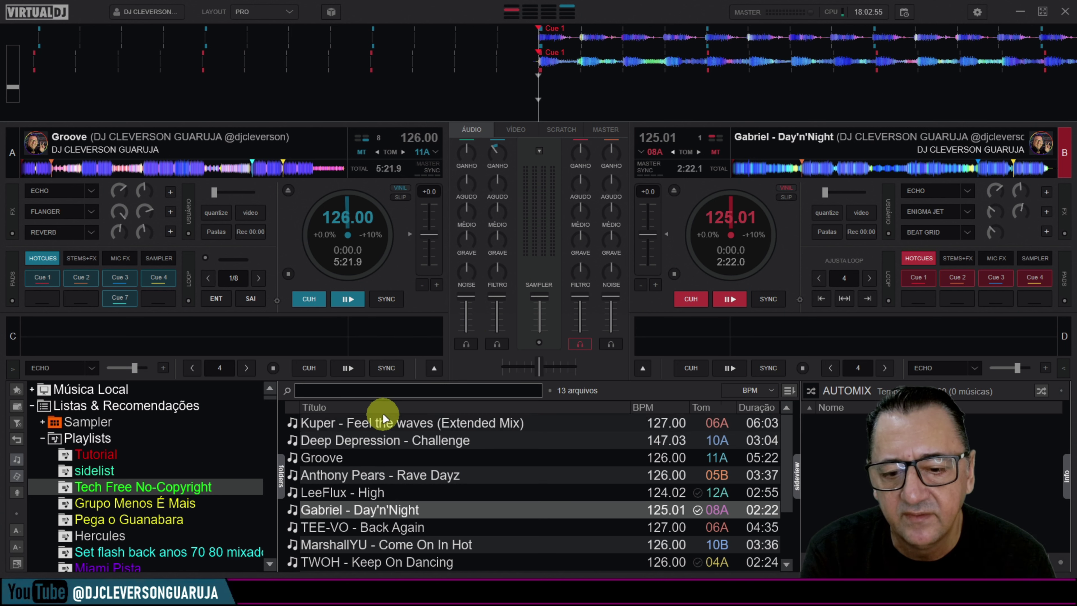
# - Load "Kuper - Feel the waves (Extended Mix)" into deck C and "Anthony Pears - Rave Dayz" into deck D
pyautogui.moveTo(370, 427); pyautogui.dragTo(368, 347)
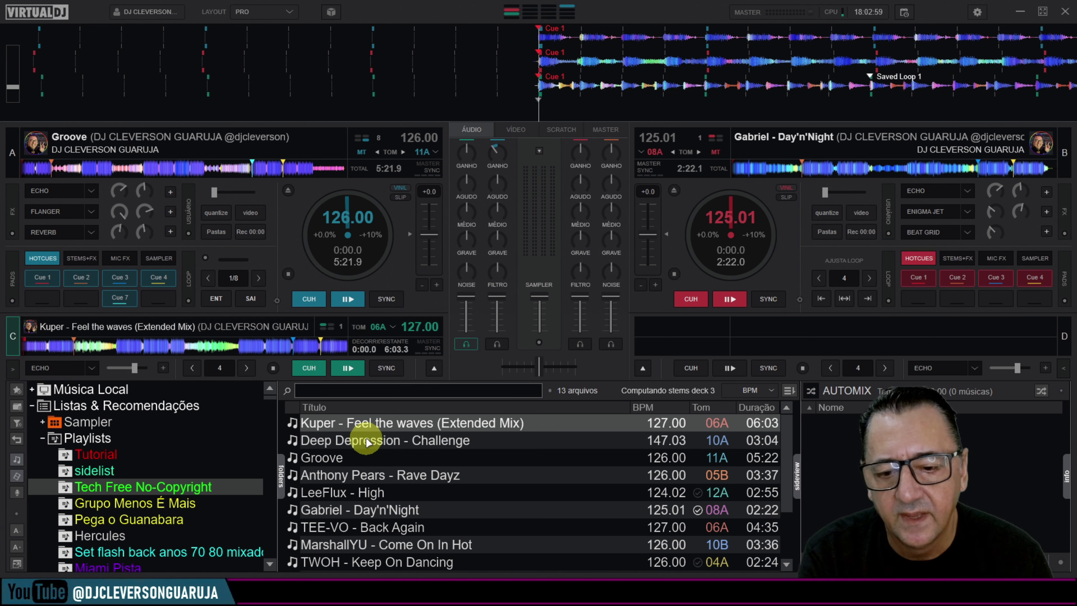
pyautogui.click(351, 474)
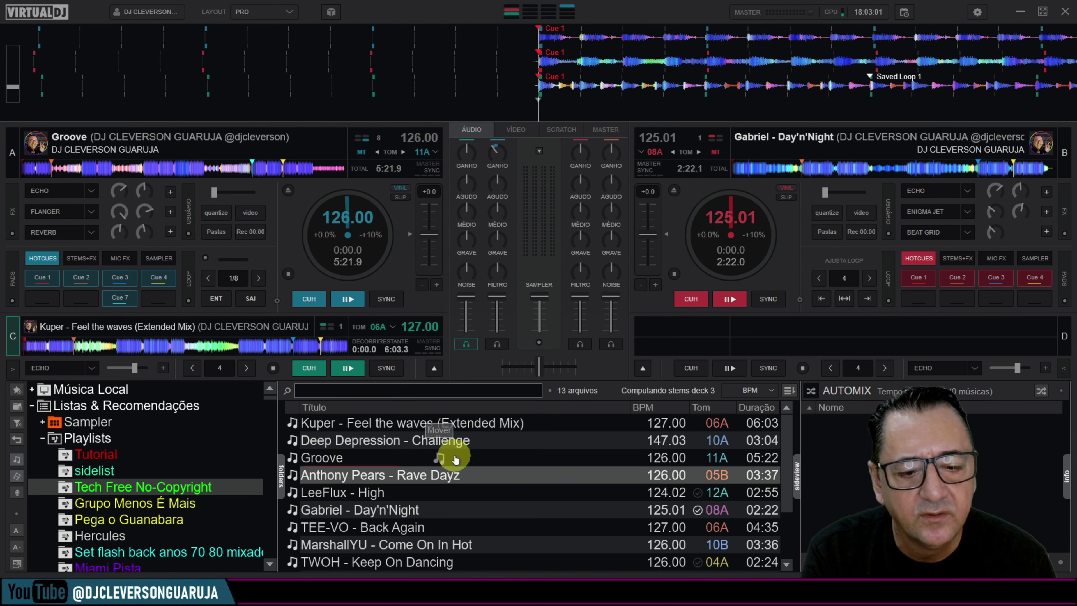
pyautogui.moveTo(455, 460); pyautogui.dragTo(734, 327)
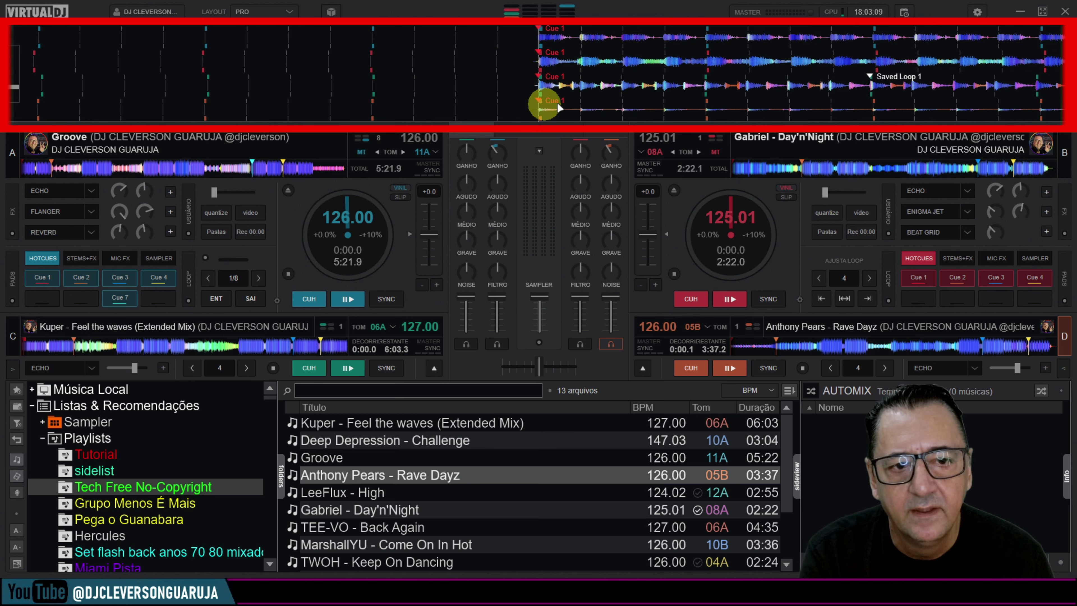
# - Move deck A to Cue 2, and play deck B briefly from Cue 2 before pausing it
pyautogui.click(81, 278)
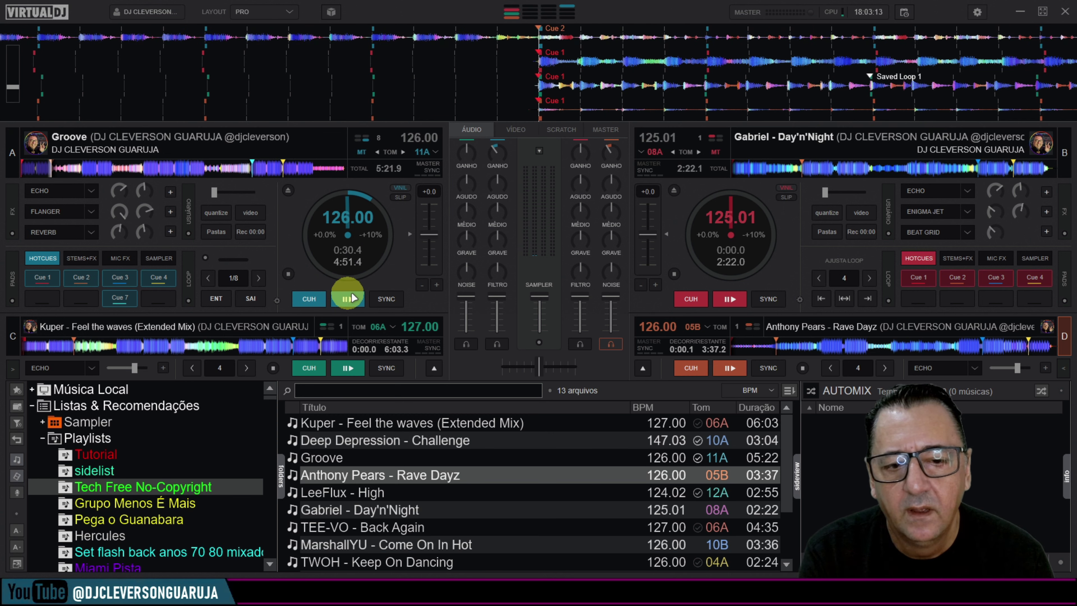
pyautogui.click(705, 298)
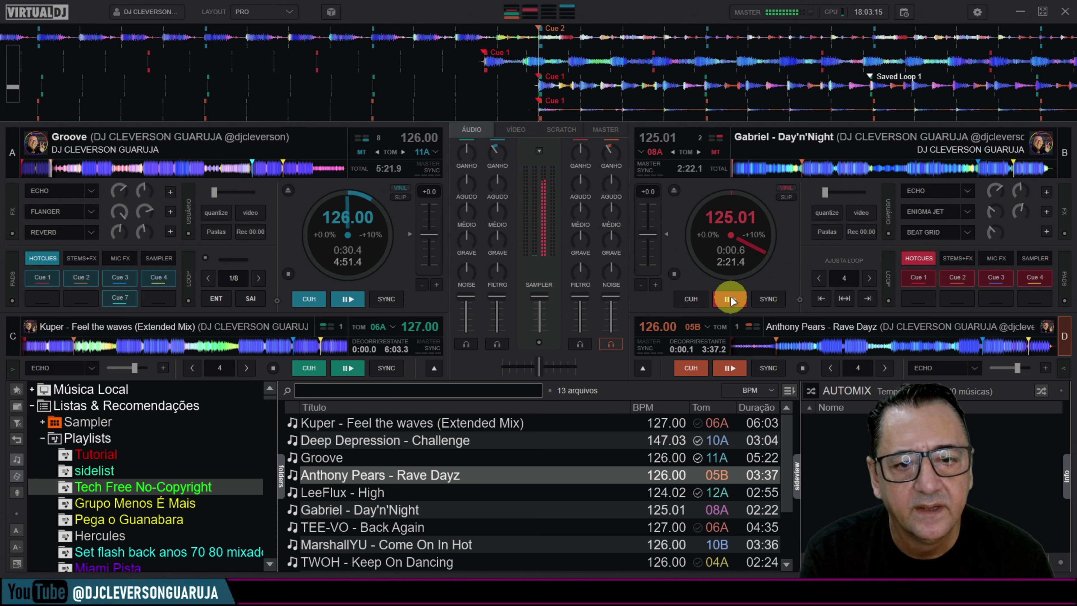
pyautogui.click(697, 301)
pyautogui.click(728, 300)
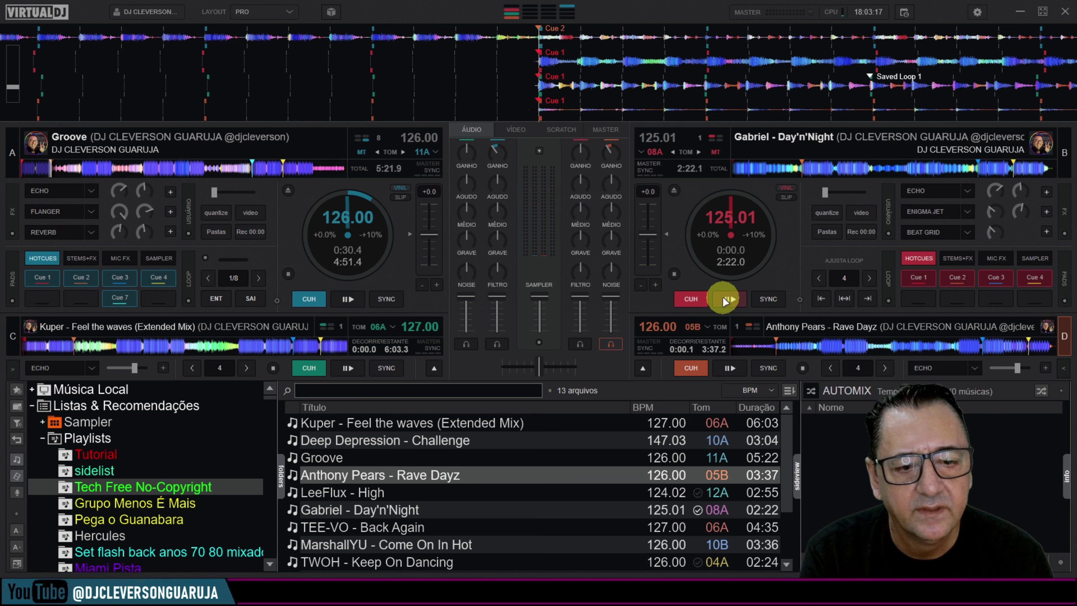
pyautogui.click(945, 282)
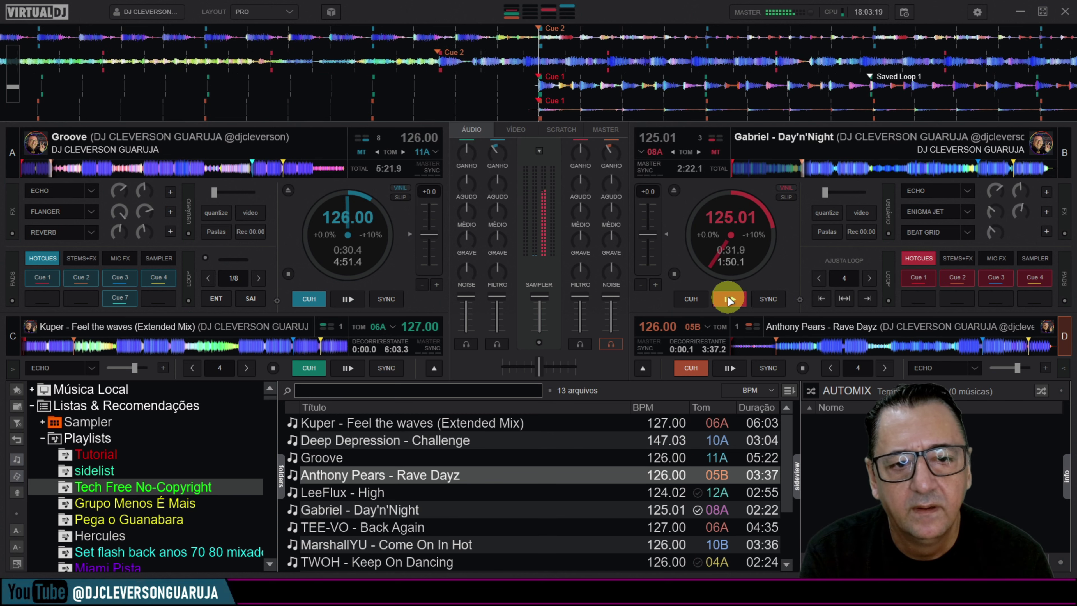
pyautogui.click(728, 296)
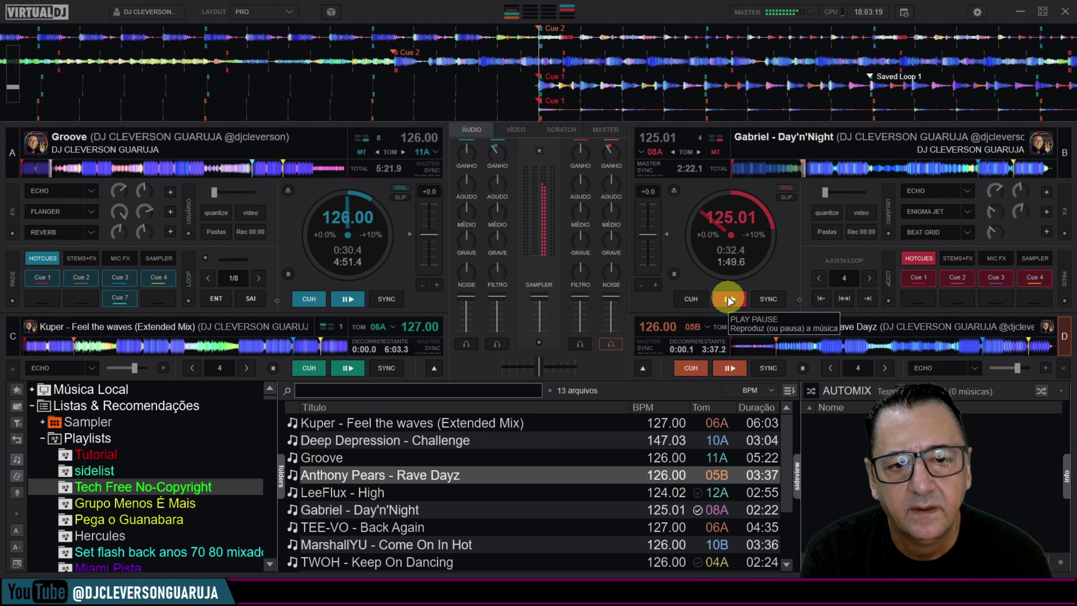
# - Play decks D and C briefly from their own transport controls and pause them
pyautogui.click(719, 363)
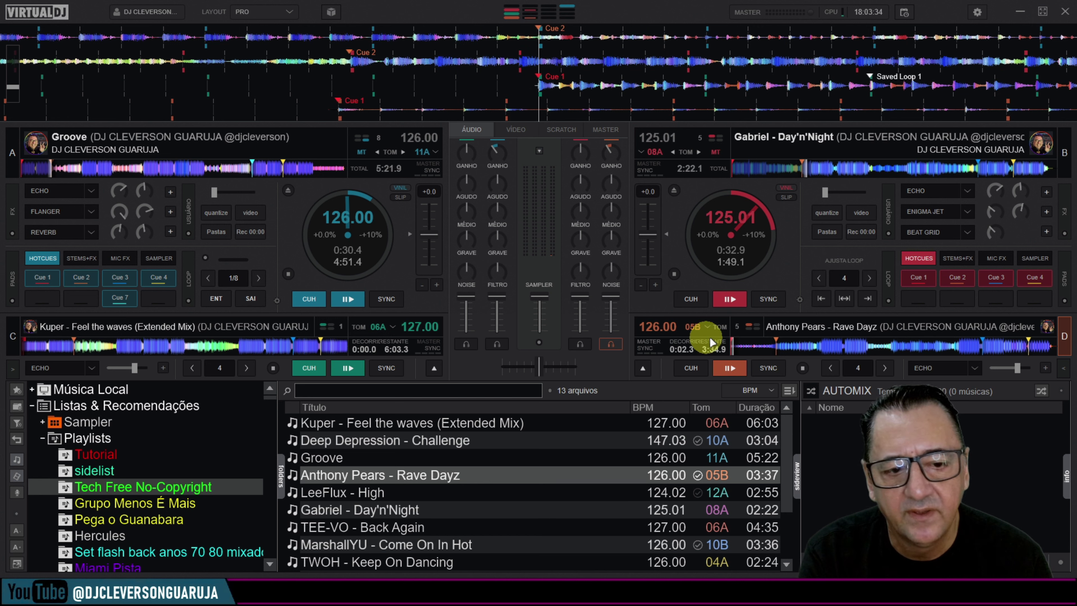
pyautogui.click(358, 370)
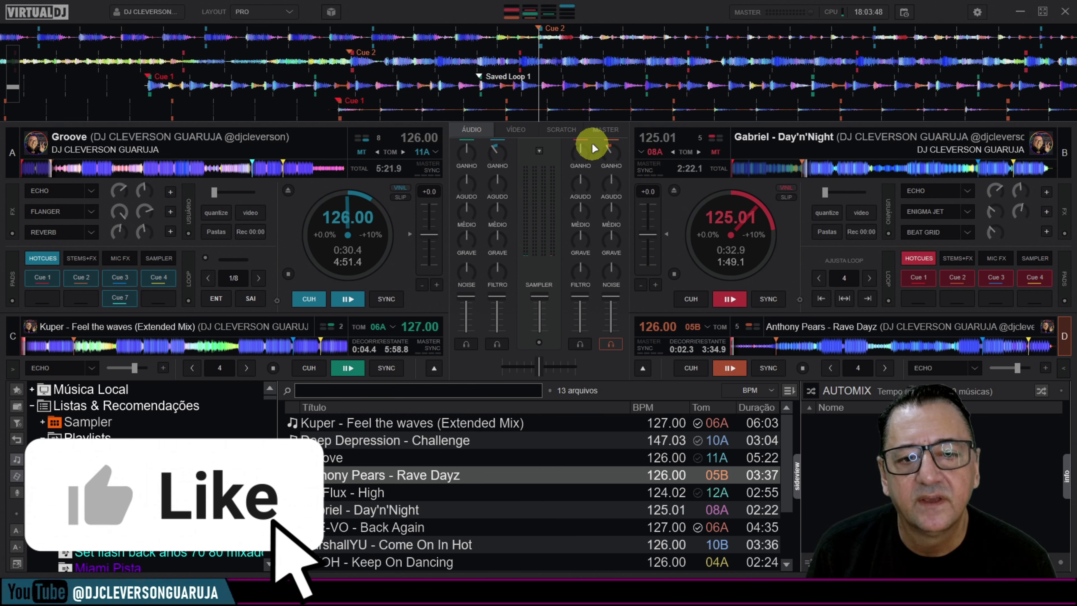
pyautogui.click(347, 368)
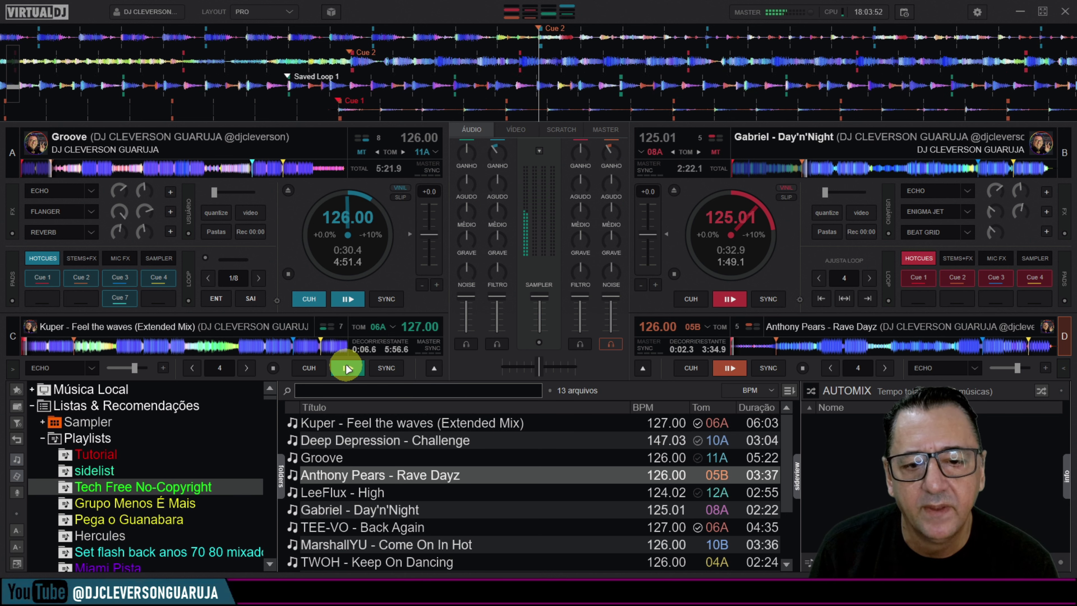
pyautogui.click(346, 363)
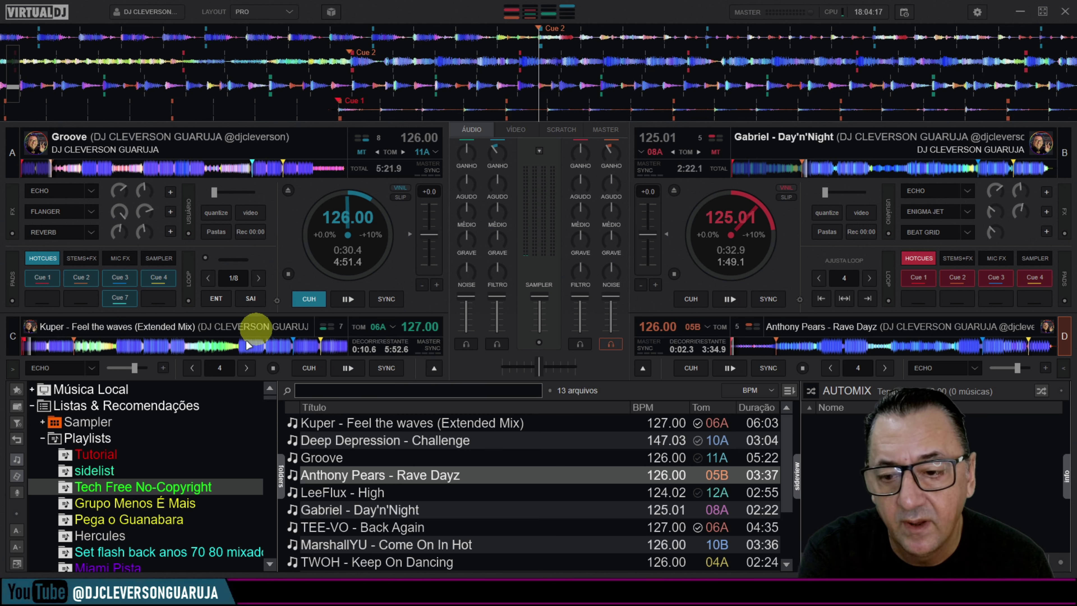
# - Swap deck C into deck A's full-size position, play it briefly, and restore deck A to that position
pyautogui.click(434, 370)
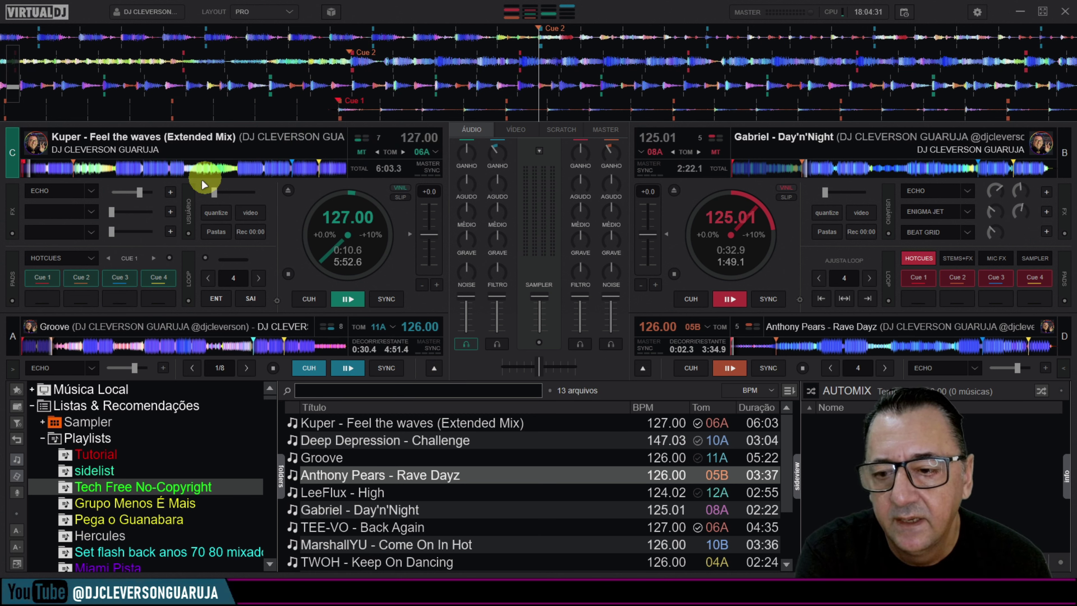
pyautogui.click(345, 297)
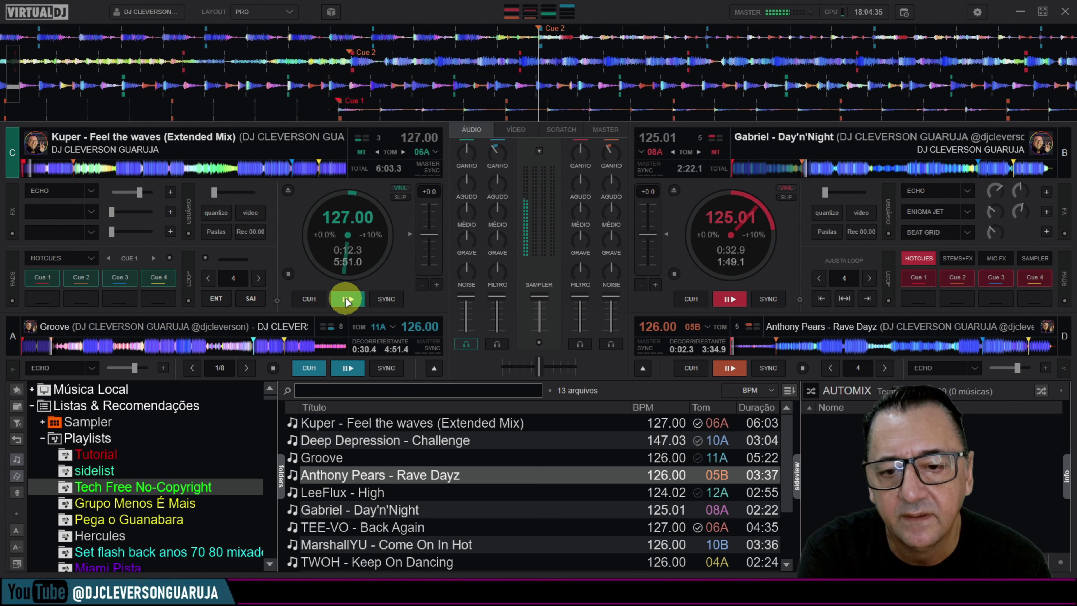
pyautogui.click(358, 298)
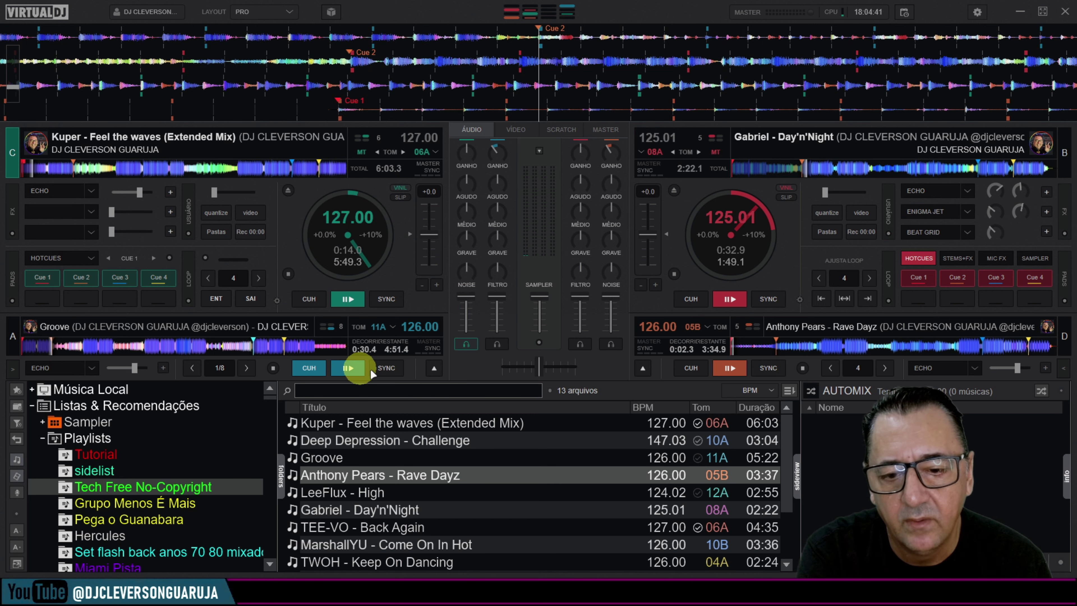
pyautogui.click(434, 369)
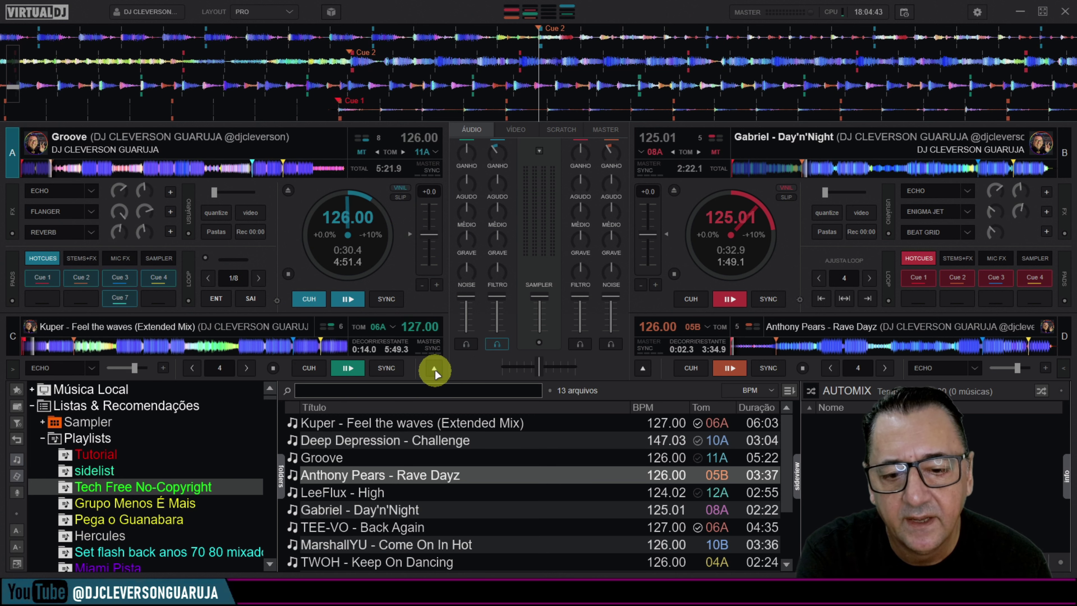
pyautogui.click(434, 370)
pyautogui.click(434, 369)
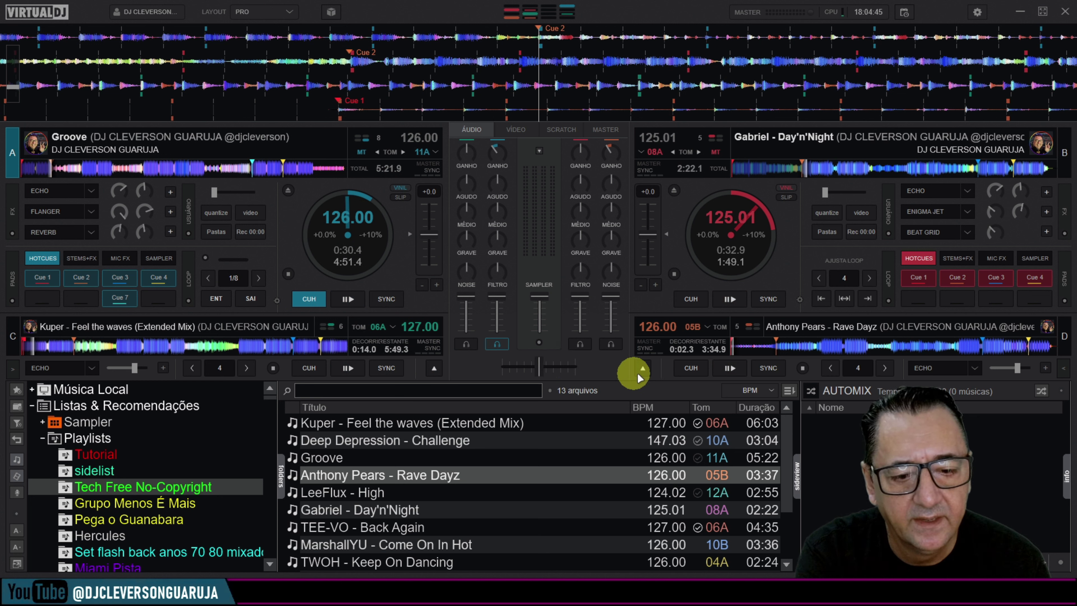
# - Swap deck D into deck B's full-size position, play it briefly, and restore deck B to that position
pyautogui.click(644, 368)
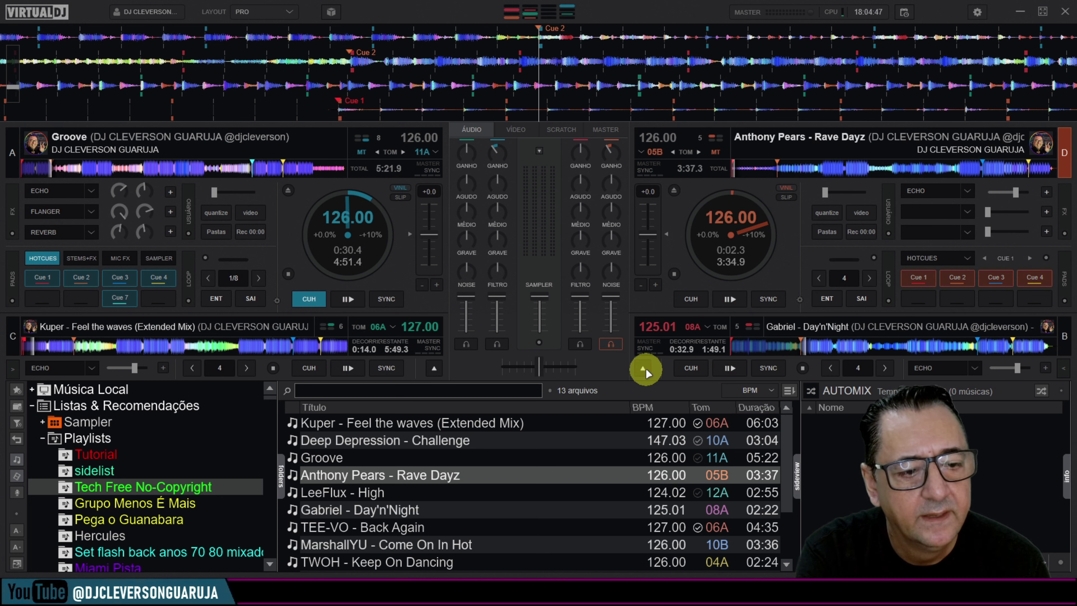
pyautogui.click(645, 368)
pyautogui.click(644, 368)
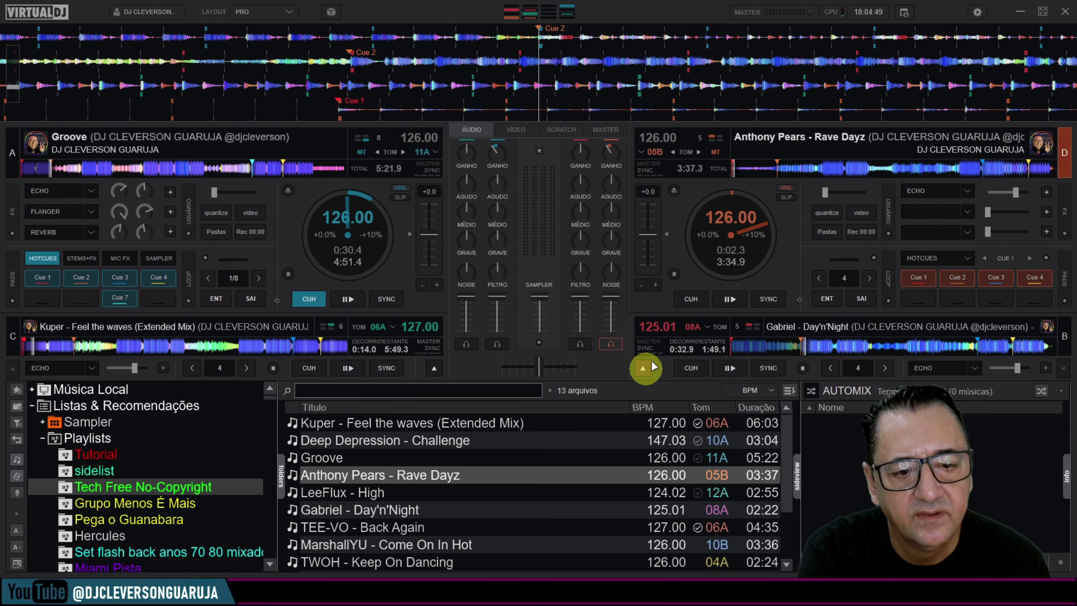
pyautogui.click(729, 299)
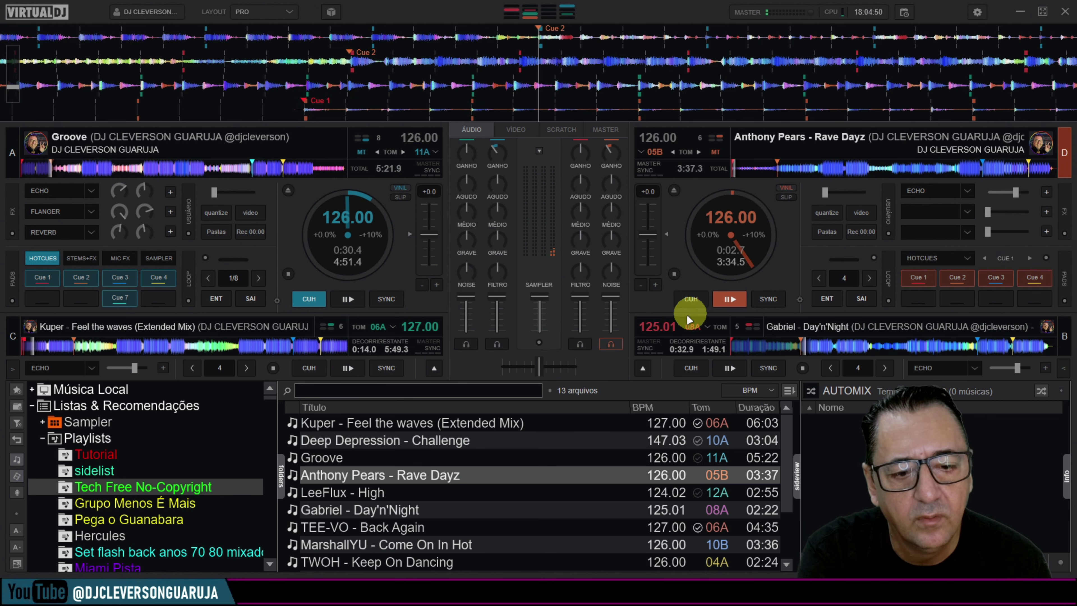
pyautogui.click(641, 367)
pyautogui.click(641, 367)
pyautogui.click(641, 368)
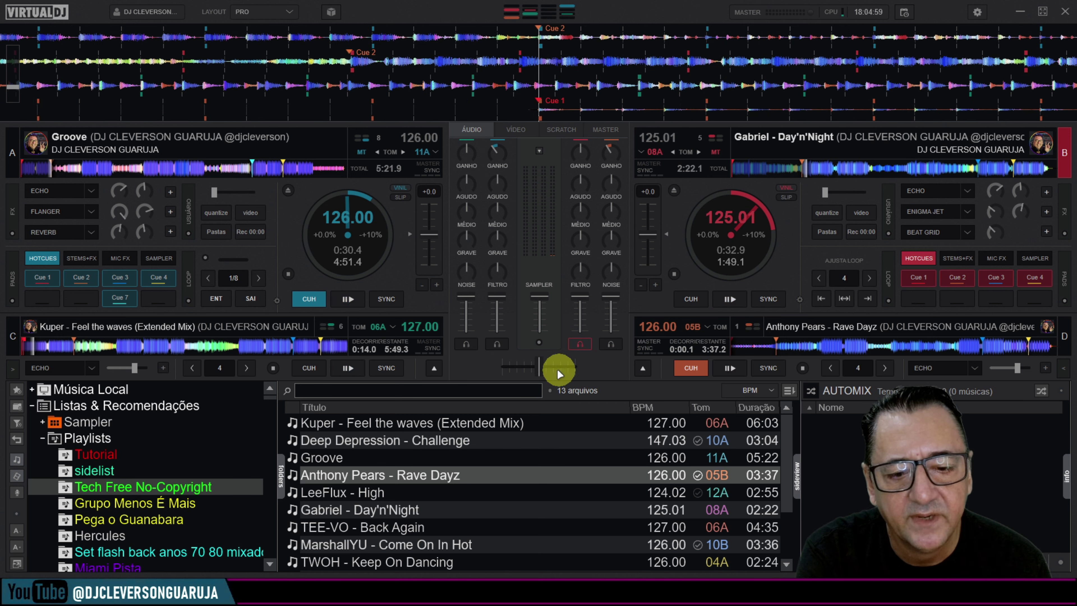
pyautogui.moveTo(539, 374)
pyautogui.mouseDown()
pyautogui.moveTo(583, 382)
pyautogui.moveTo(493, 373)
pyautogui.moveTo(586, 367)
pyautogui.moveTo(494, 371)
pyautogui.moveTo(540, 366)
pyautogui.mouseUp()
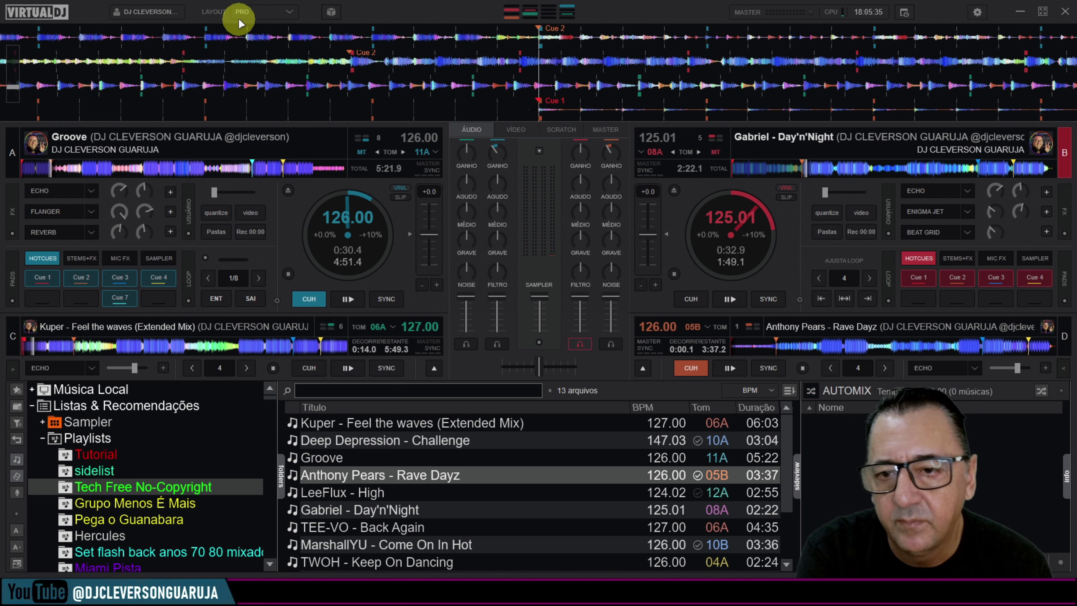
# - Switch to the PERFORMÁTICO layout and set the waveform display position to Vertical
pyautogui.click(289, 11)
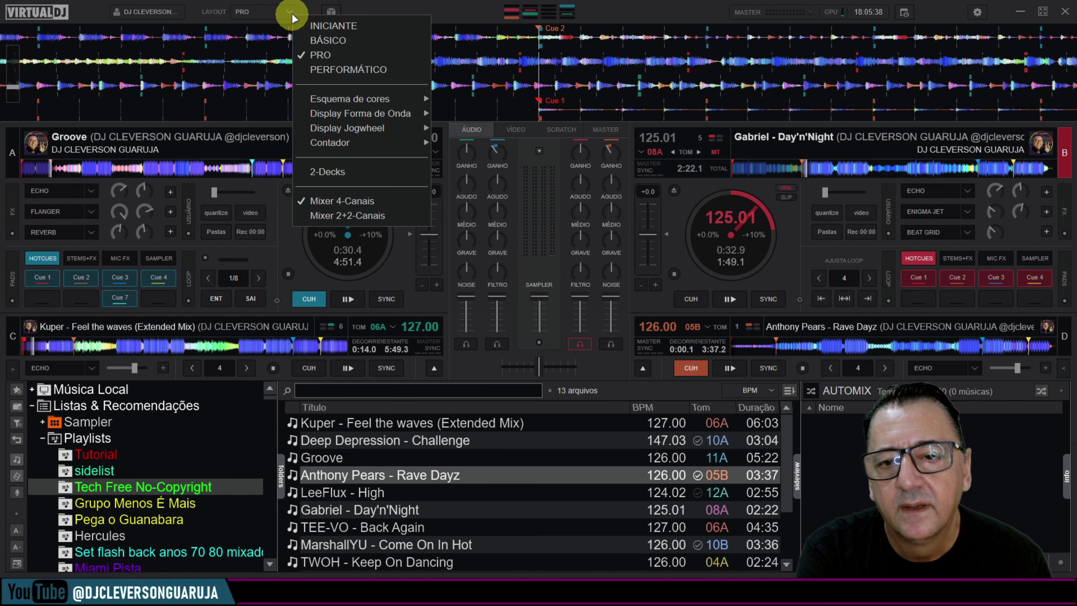
pyautogui.click(304, 68)
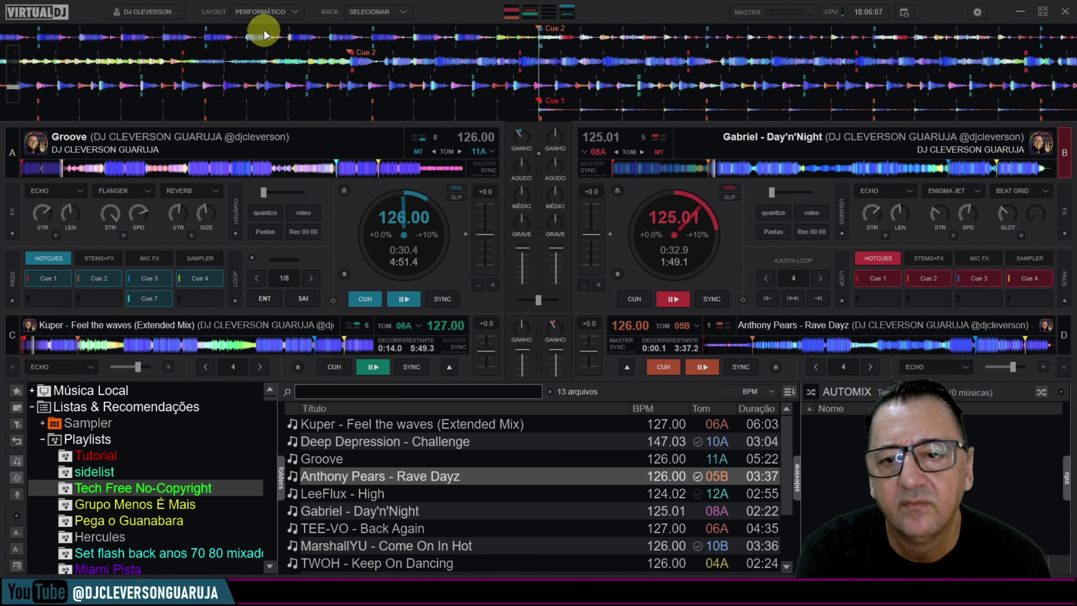
pyautogui.click(295, 12)
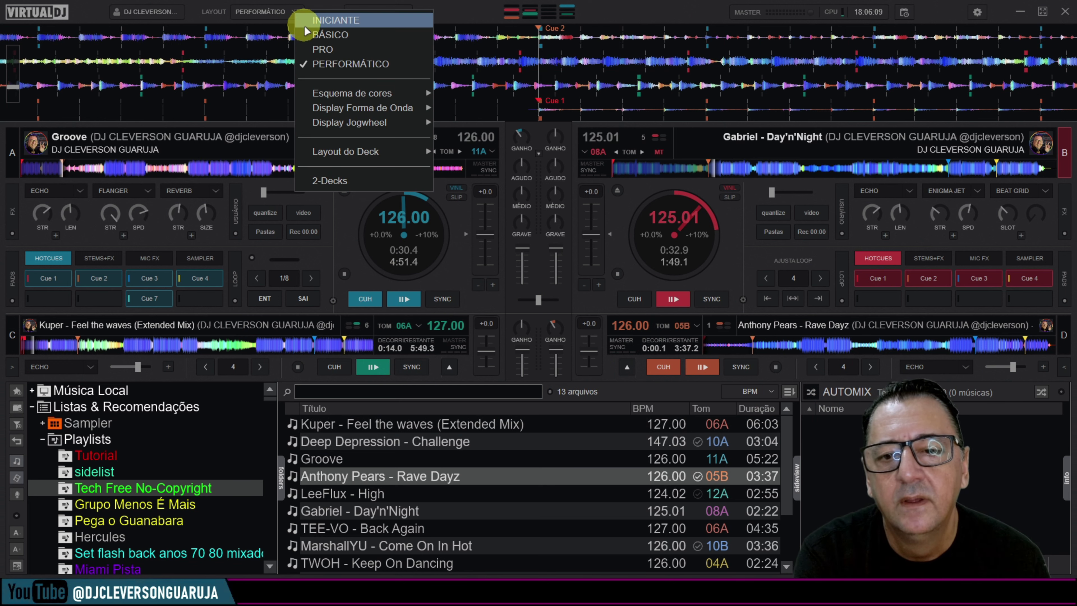
pyautogui.moveTo(308, 112)
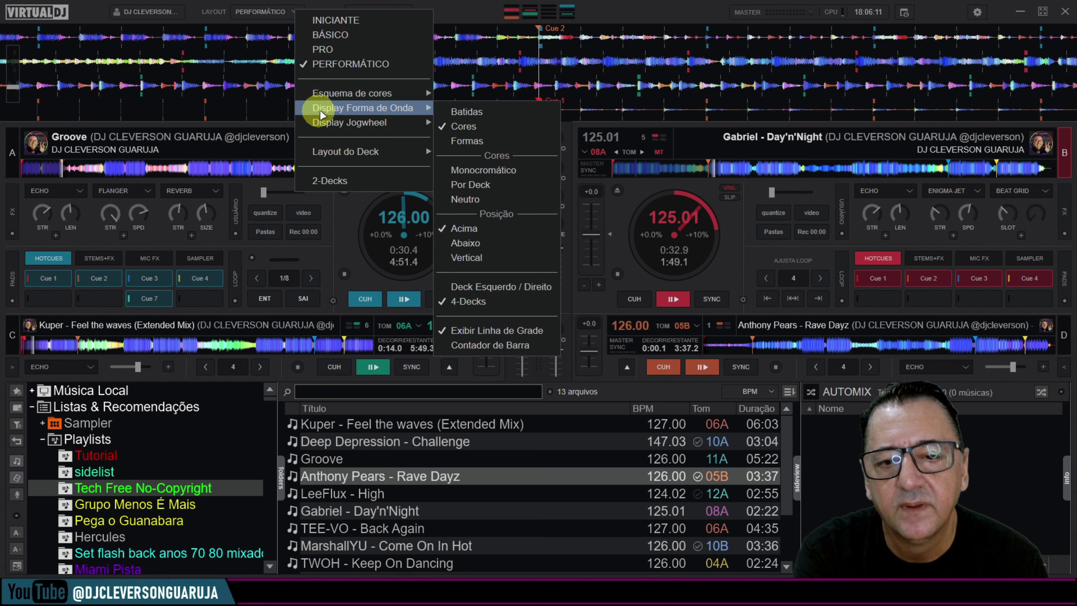
pyautogui.moveTo(421, 111)
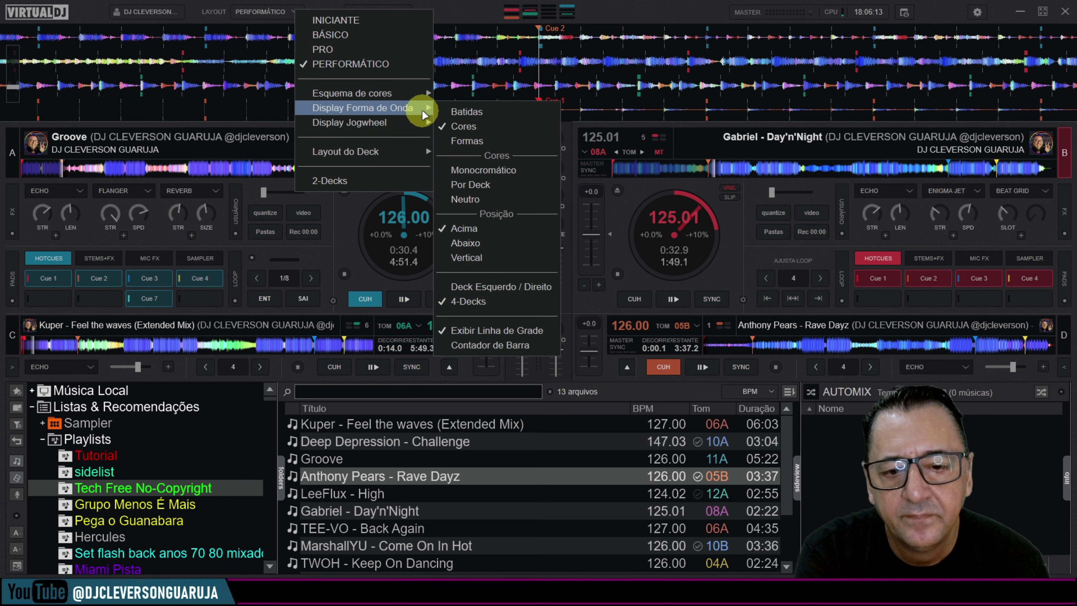
pyautogui.click(477, 257)
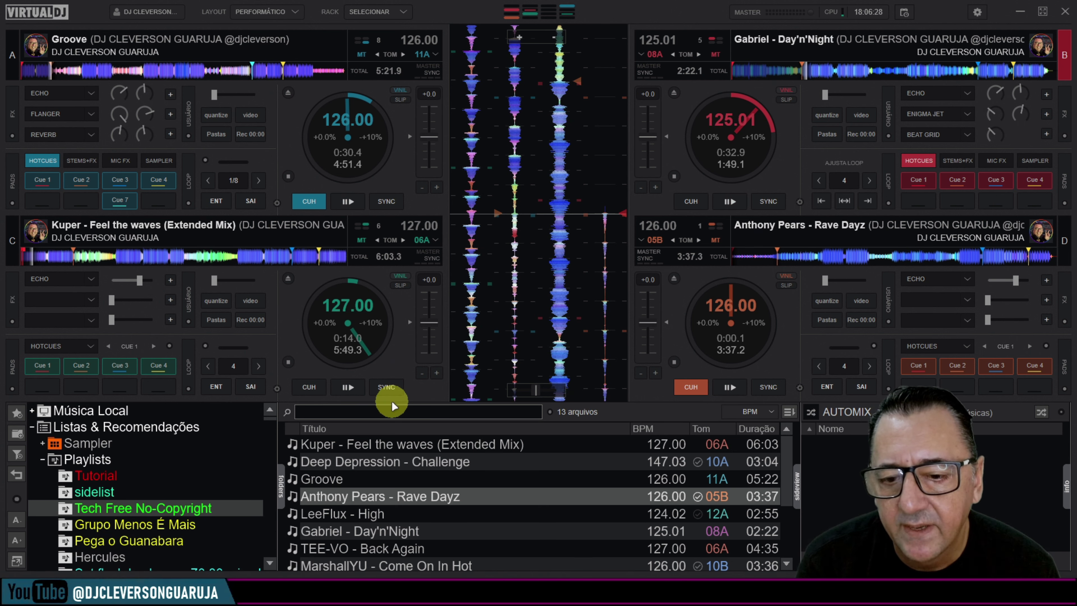
# - Play decks C and D briefly in the vertical waveform view and pause them
pyautogui.click(351, 389)
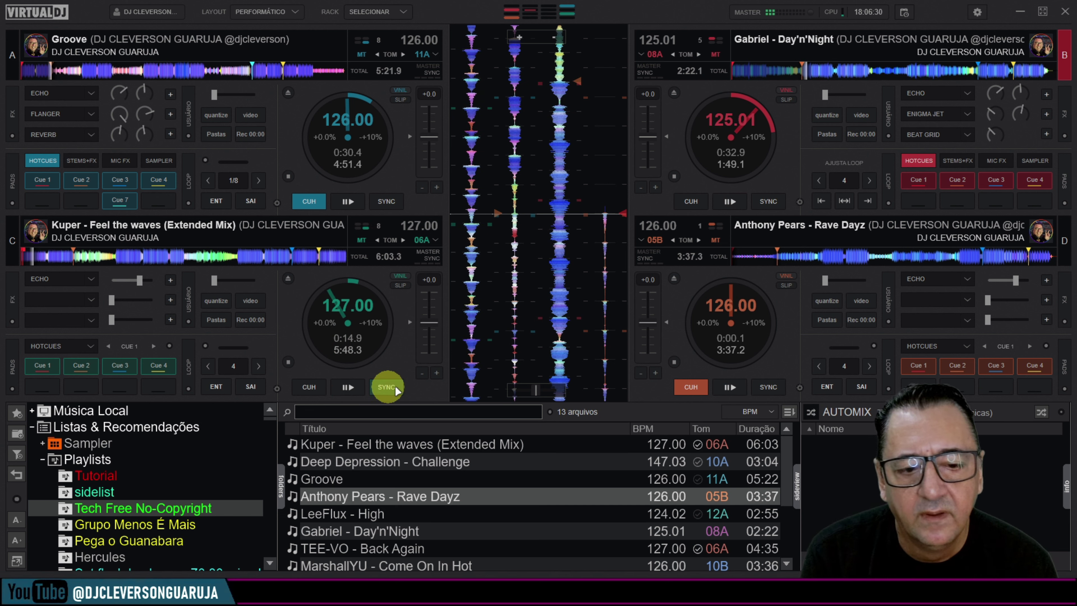
pyautogui.click(733, 385)
pyautogui.click(733, 385)
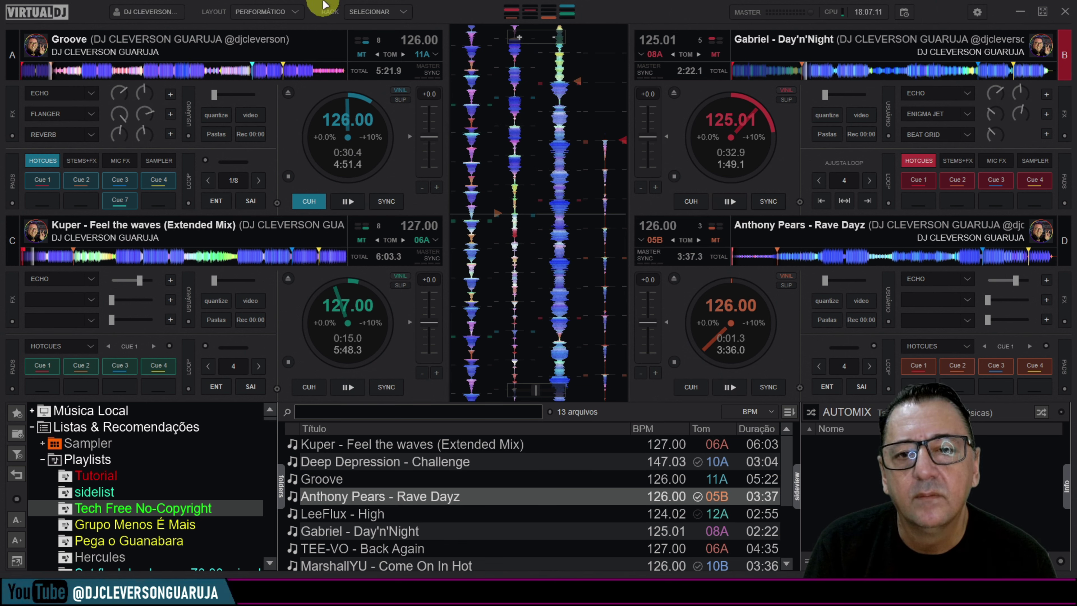
# - Show the Mixer rack for the four decks
pyautogui.click(404, 12)
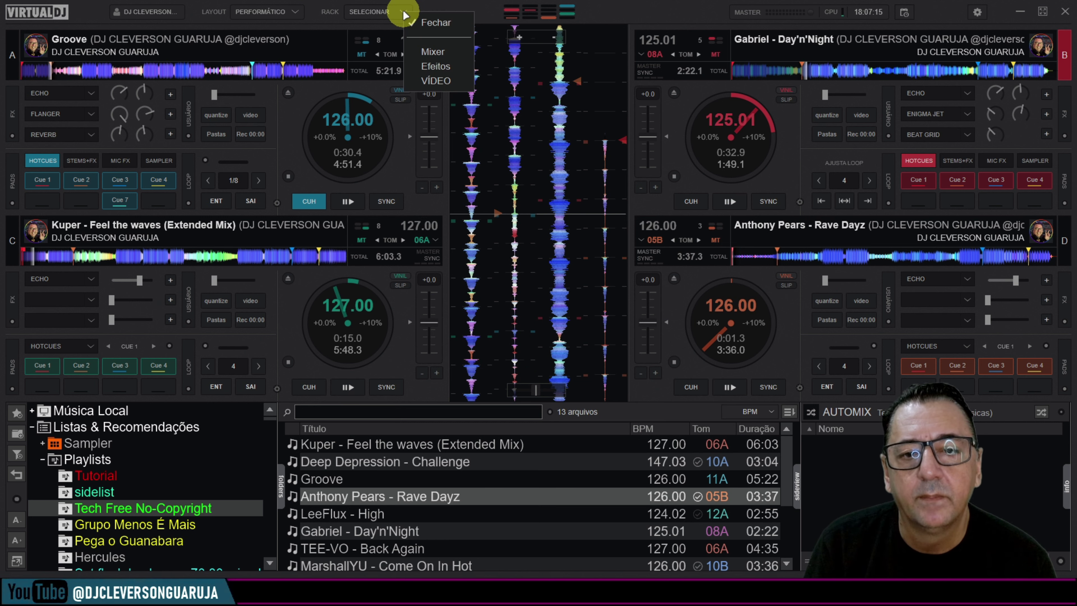
pyautogui.click(430, 52)
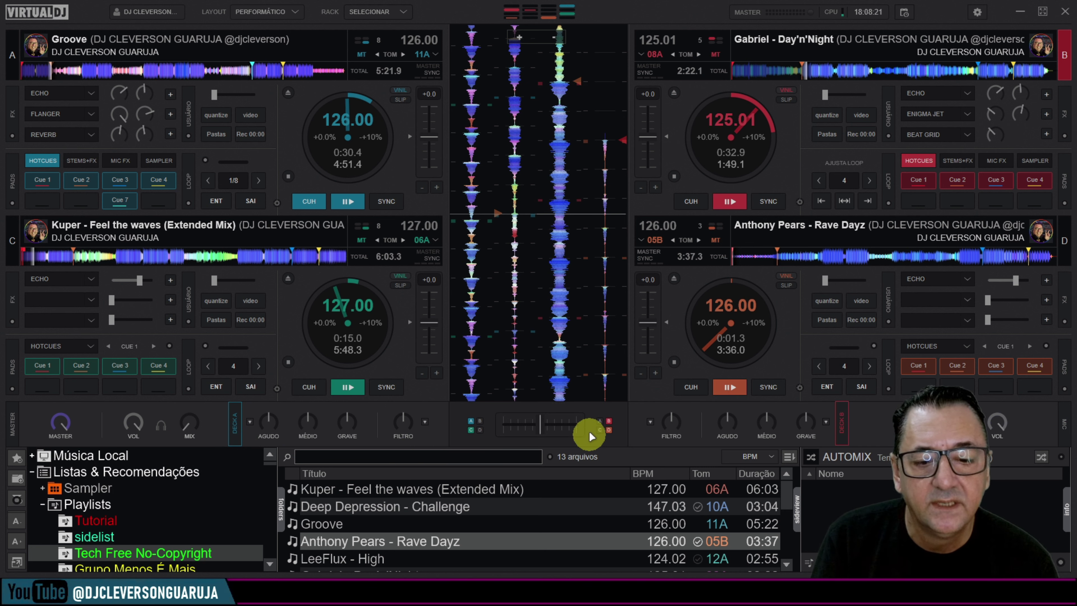
pyautogui.doubleClick(530, 431)
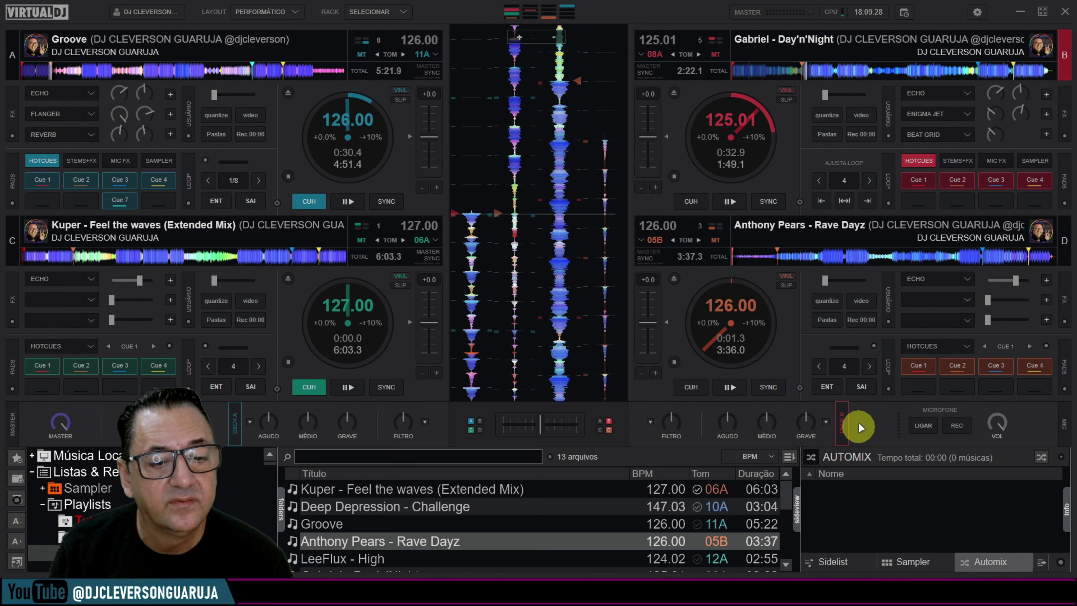
# - Switch the Mixer rack's deck B channel to deck D, and move the crossfader fully to the A/C side while trying its deck assignments
pyautogui.click(838, 428)
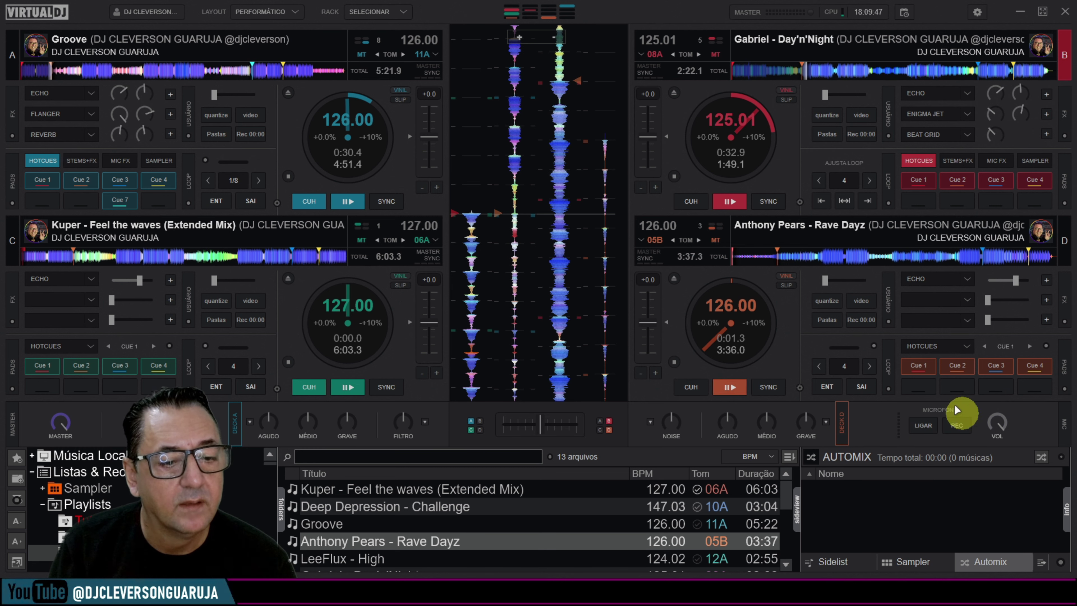
pyautogui.click(929, 426)
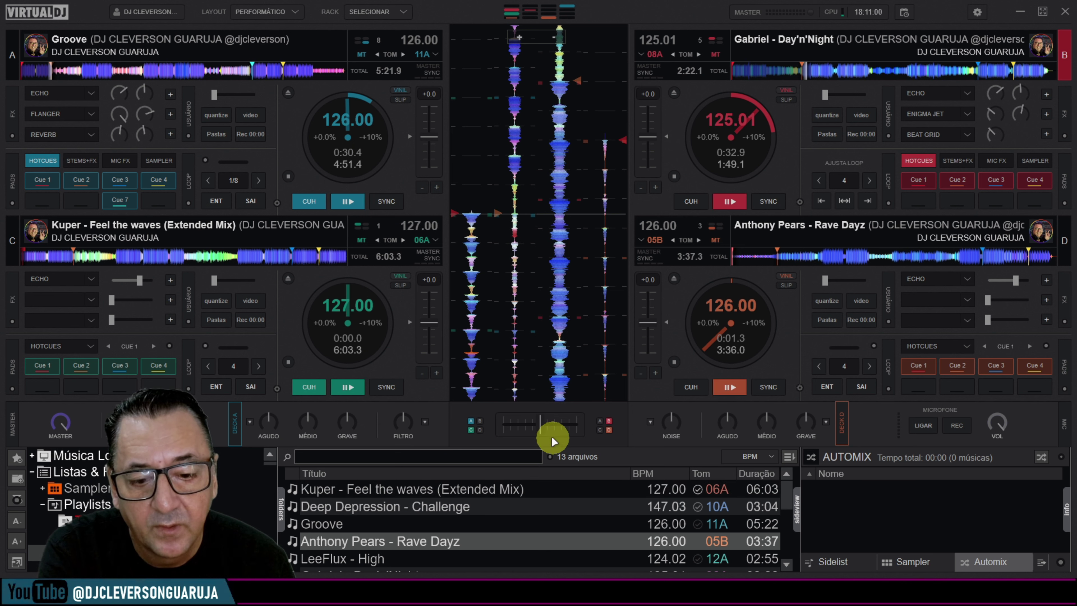
pyautogui.moveTo(540, 427); pyautogui.dragTo(500, 426)
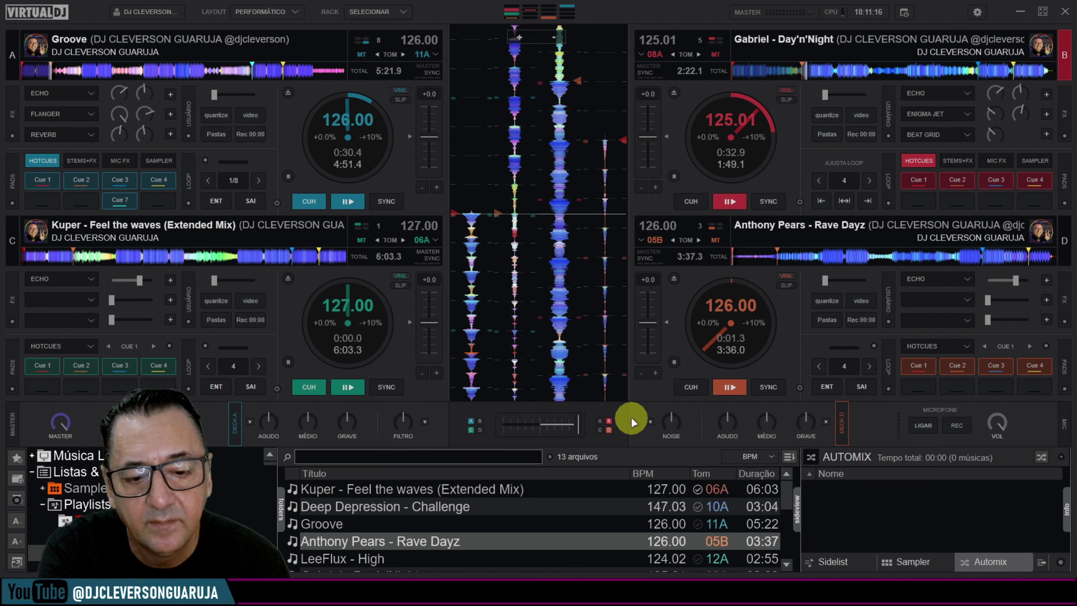
pyautogui.click(479, 429)
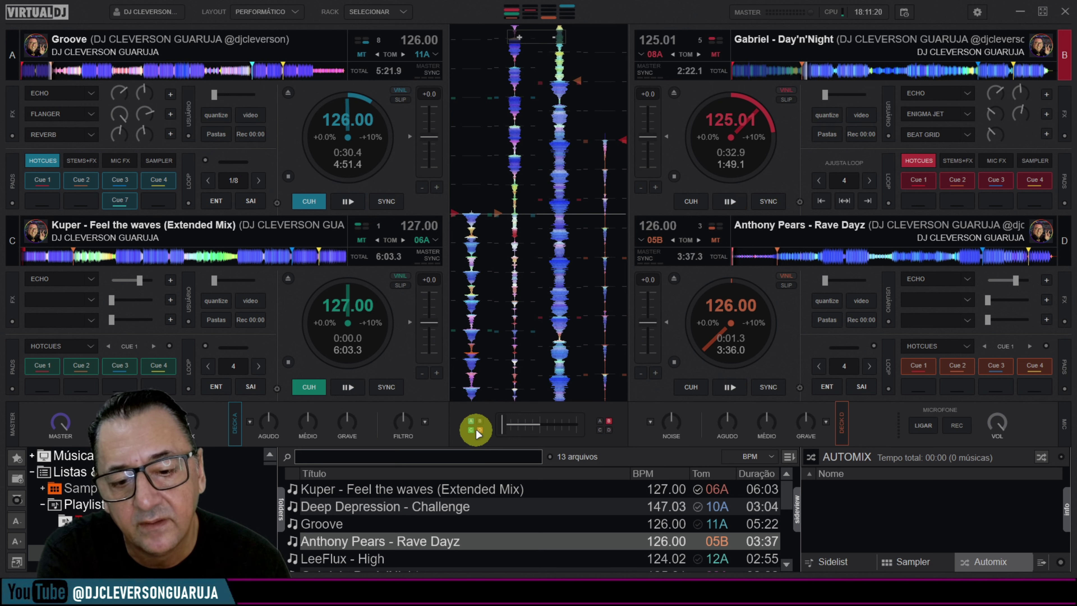
pyautogui.click(608, 430)
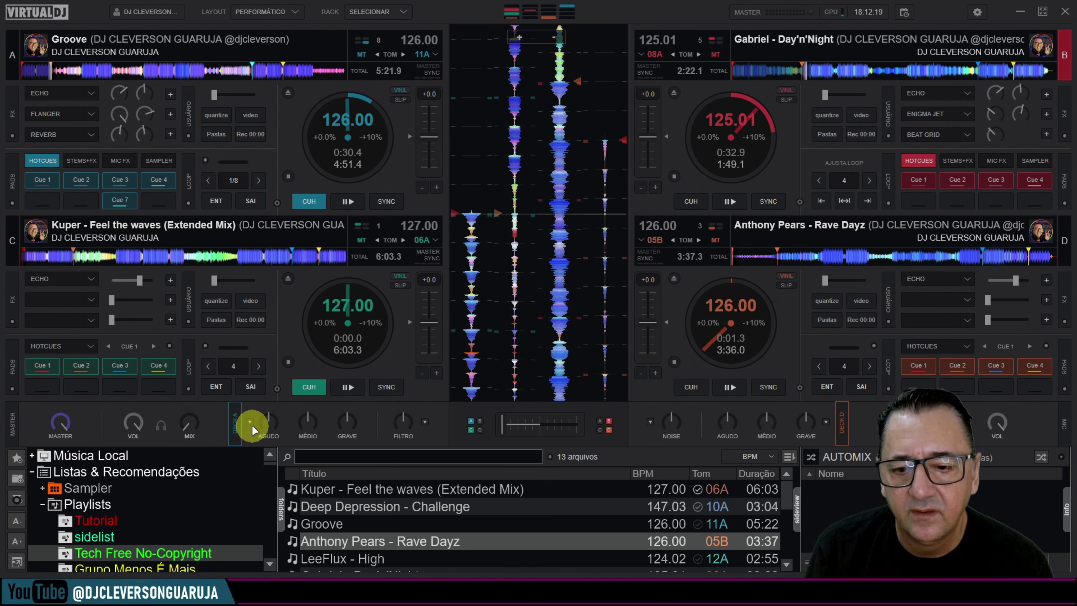
# - Replace the Mixer rack with the Efeitos rack and follow it with the VÍDEO rack in the four-deck layout
pyautogui.moveTo(259, 426)
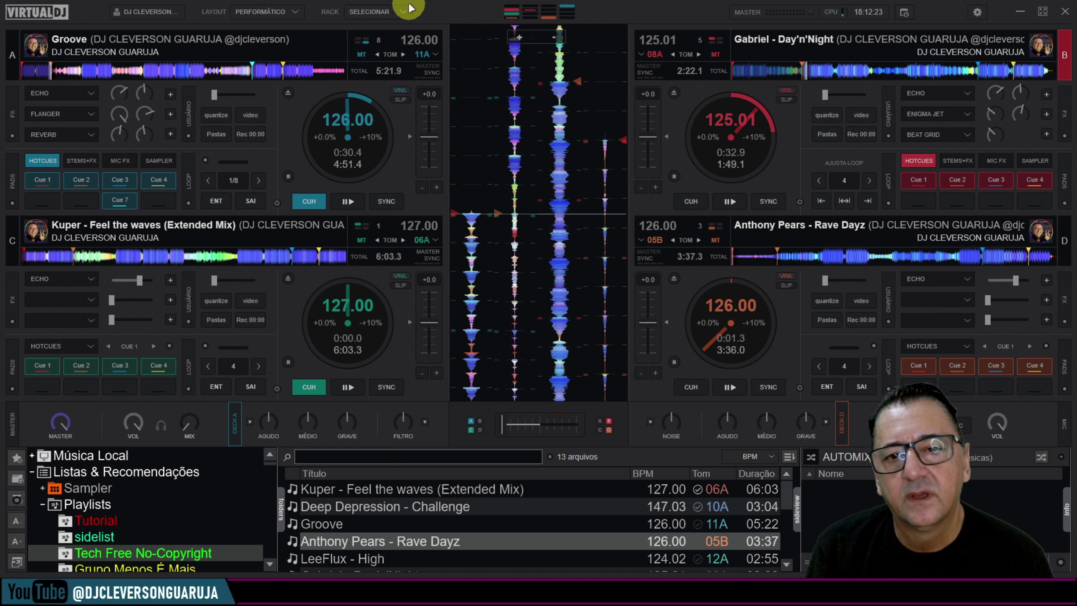
pyautogui.click(405, 12)
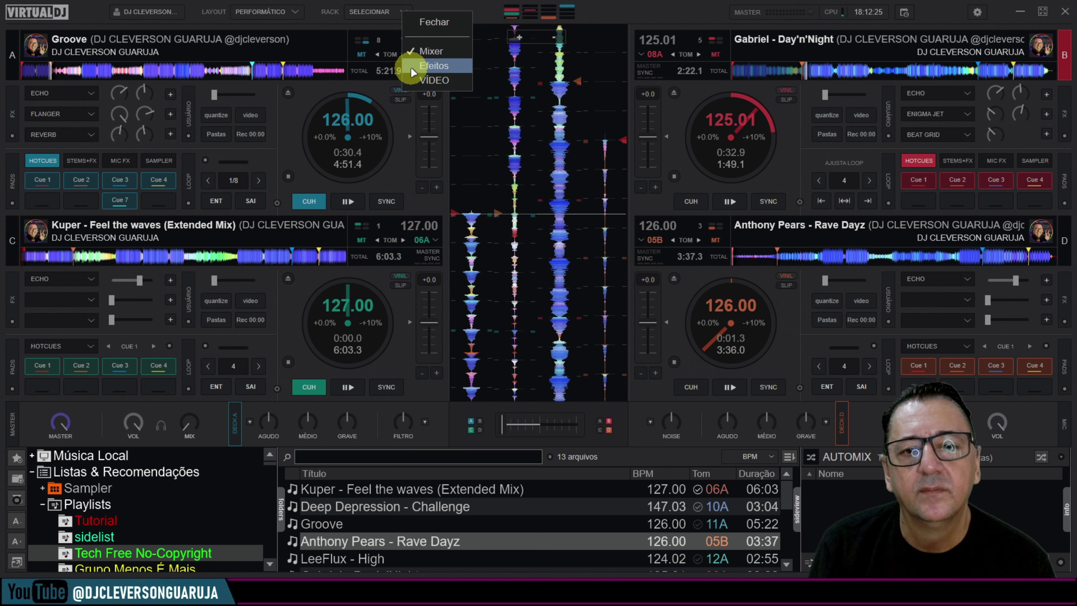
pyautogui.click(431, 66)
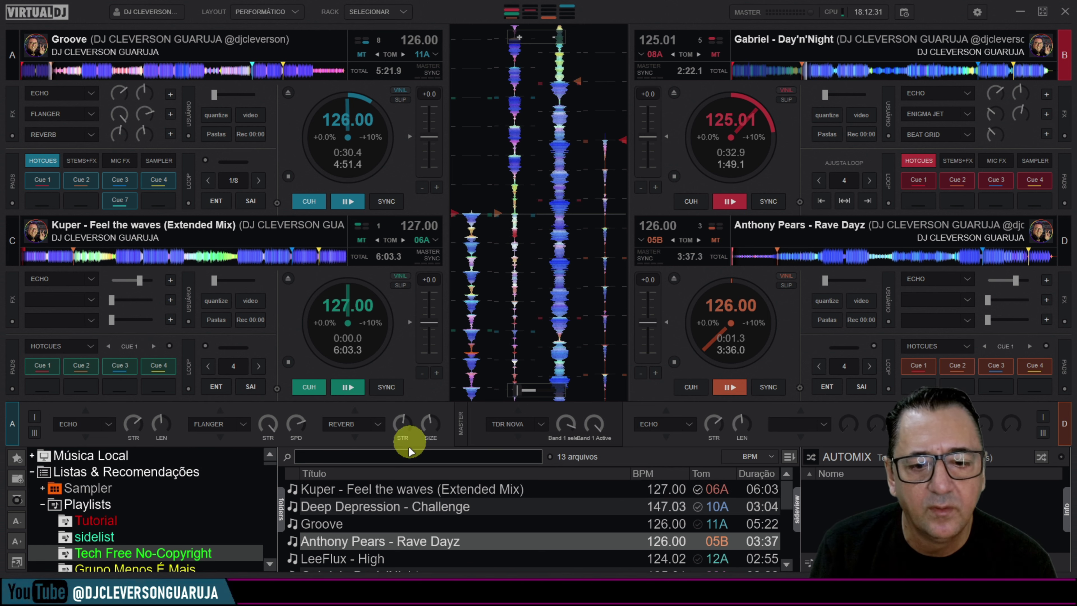
pyautogui.click(406, 15)
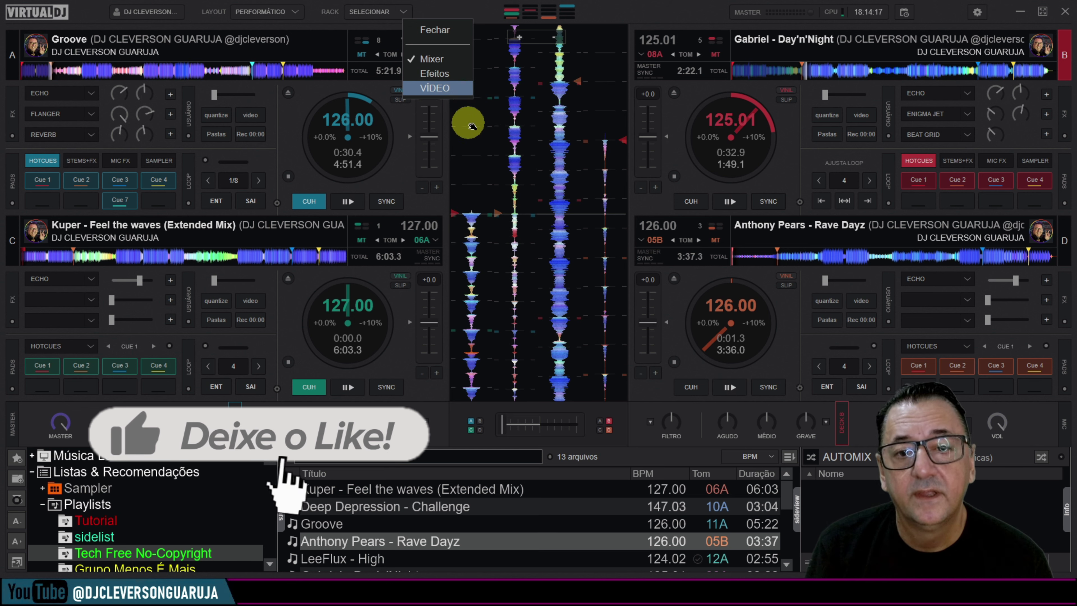
pyautogui.click(436, 72)
pyautogui.click(404, 12)
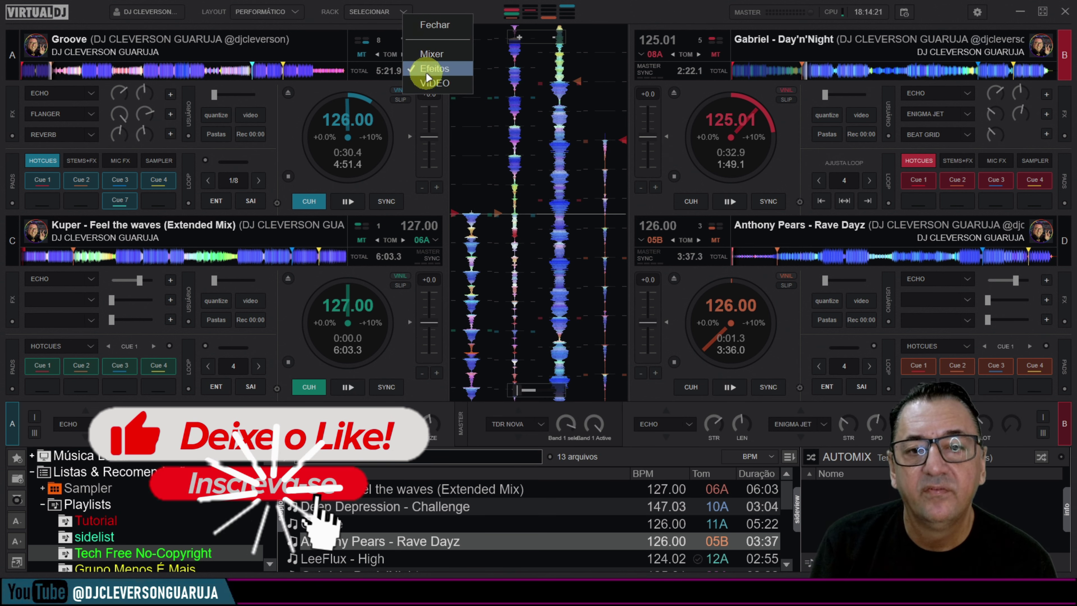
pyautogui.click(429, 83)
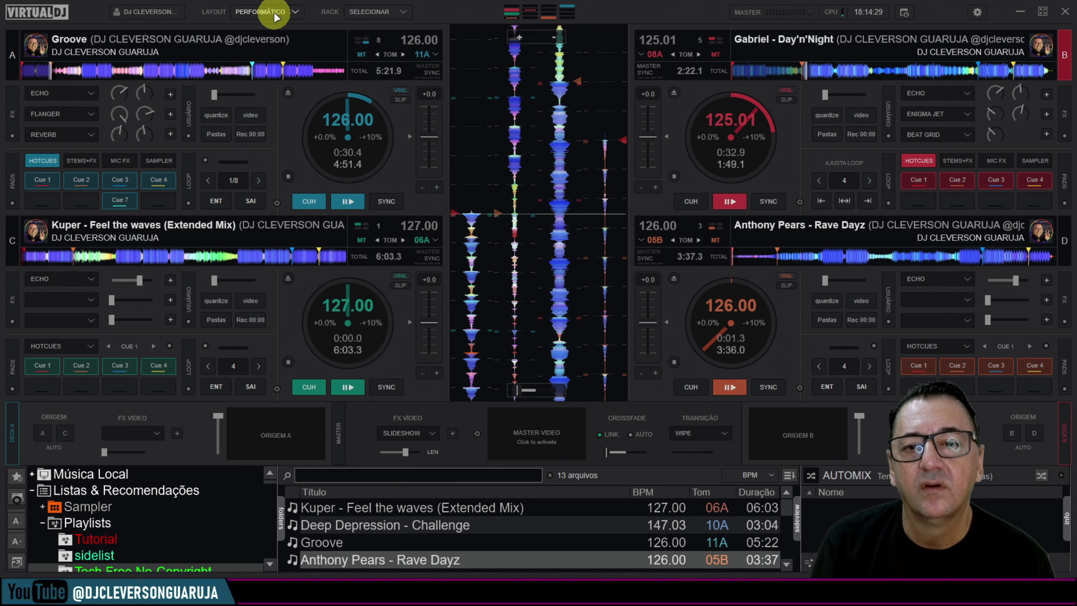
# - Switch the PERFORMÁTICO layout to 2-Decks and show the Mixer, Efeitos and VÍDEO racks together
pyautogui.click(288, 12)
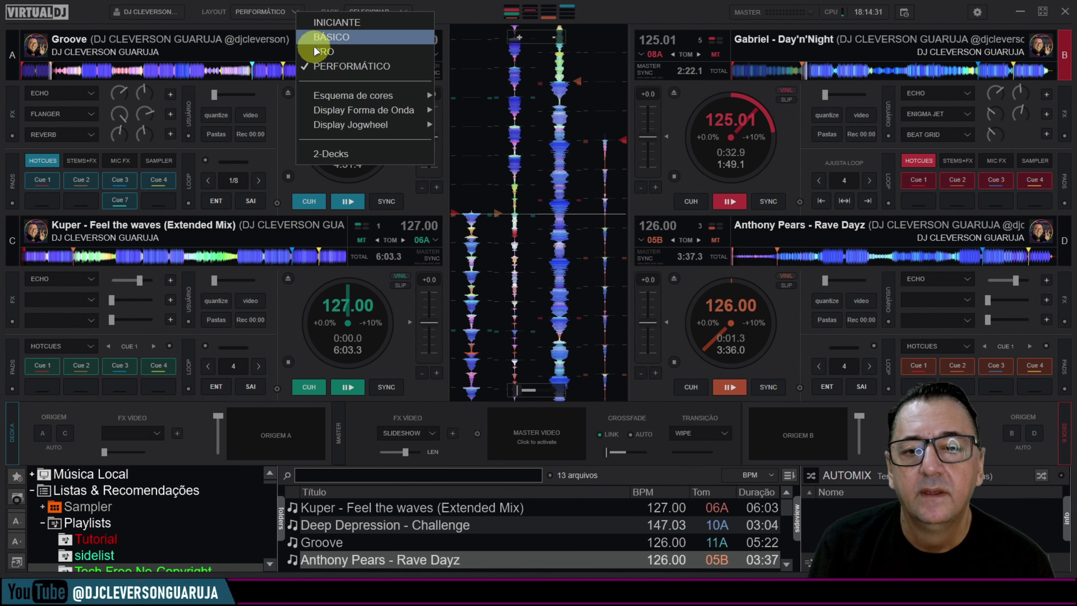
pyautogui.click(318, 153)
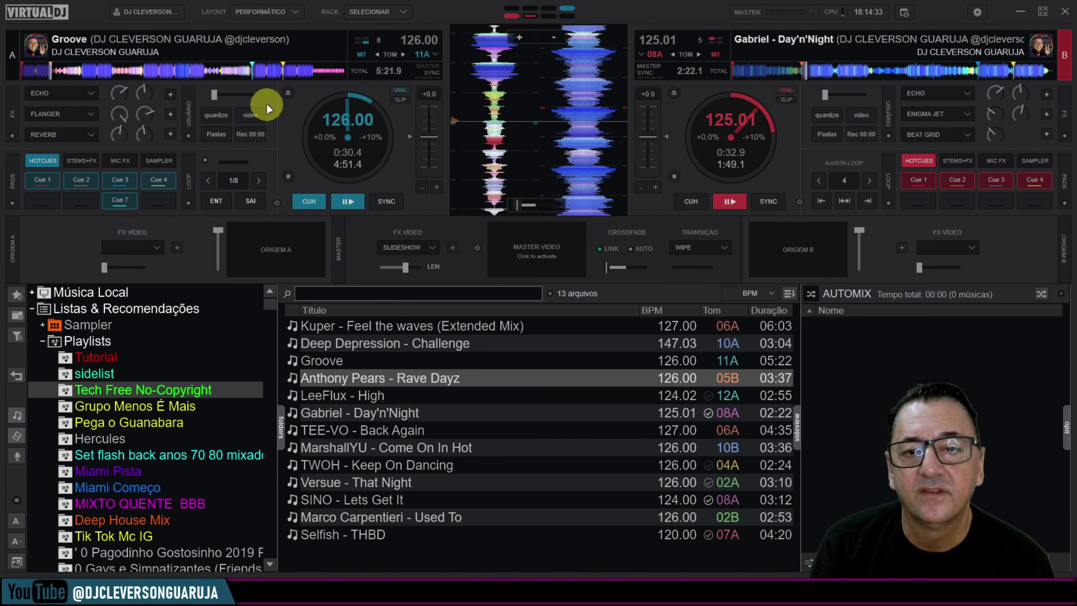
pyautogui.click(403, 12)
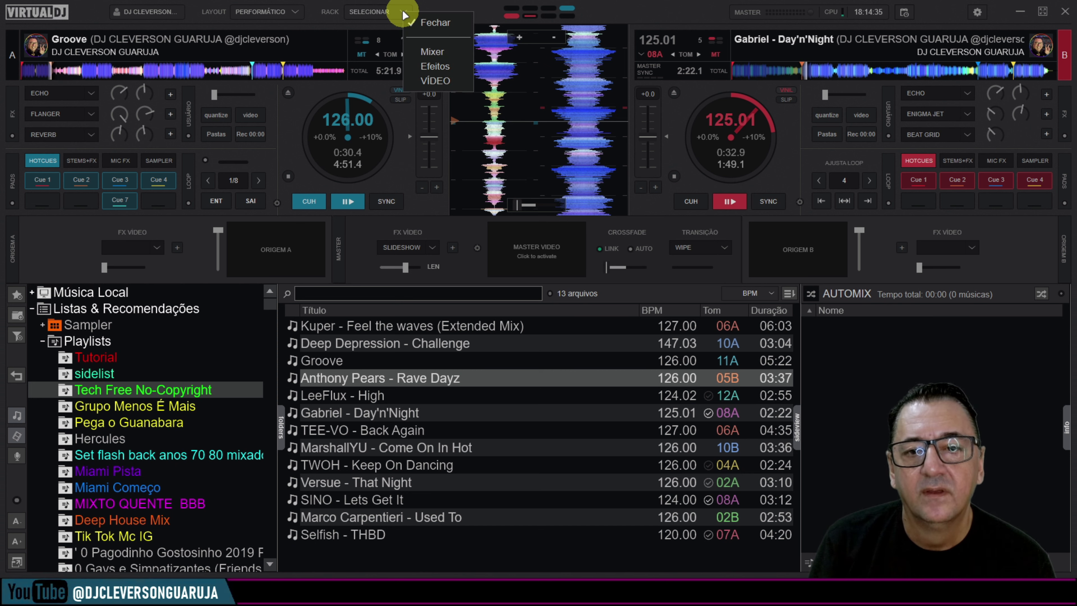
pyautogui.click(418, 54)
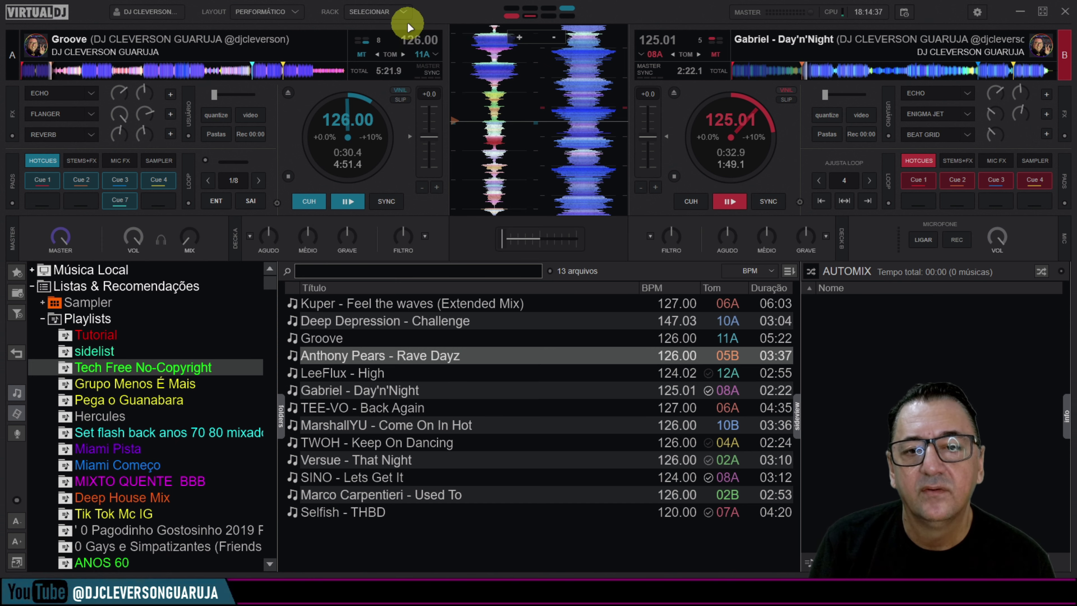
pyautogui.click(403, 11)
pyautogui.click(411, 40)
pyautogui.click(403, 12)
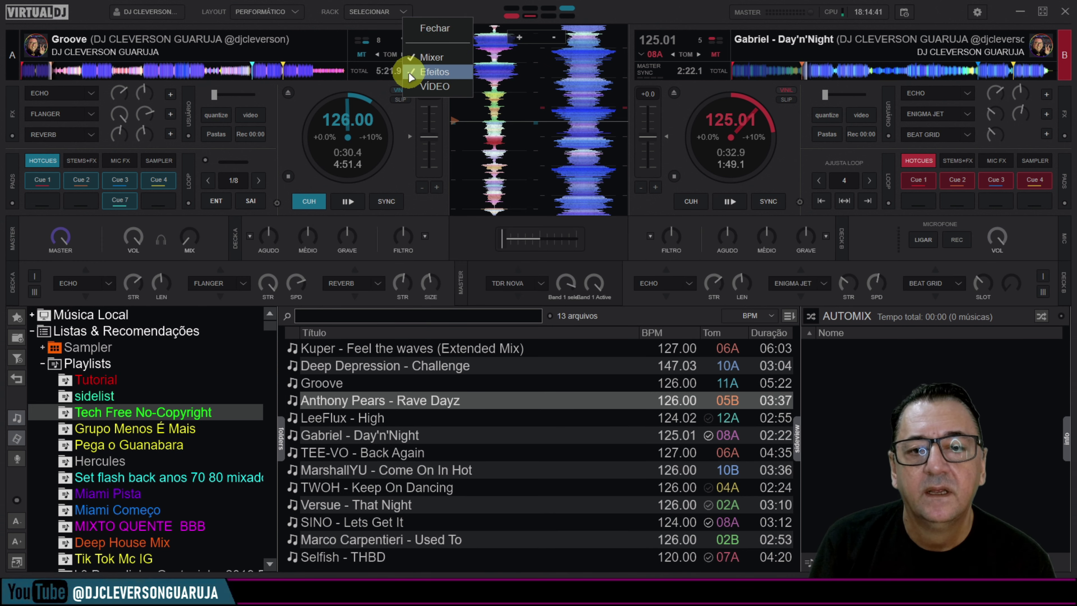
pyautogui.click(412, 87)
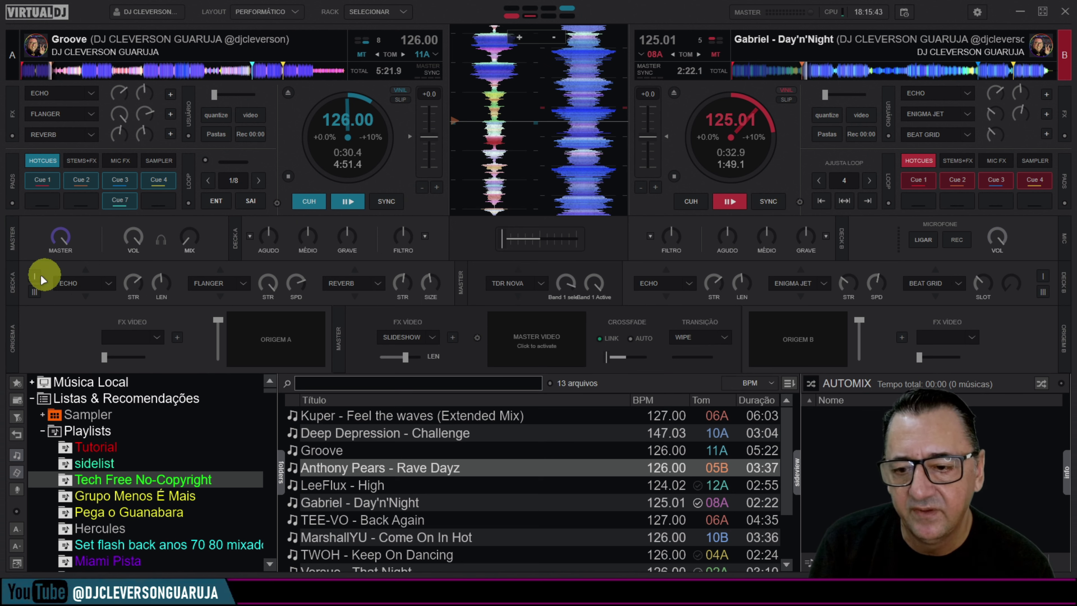
# - Open and close the master video output, and return the layout to 4-Decks
pyautogui.click(550, 350)
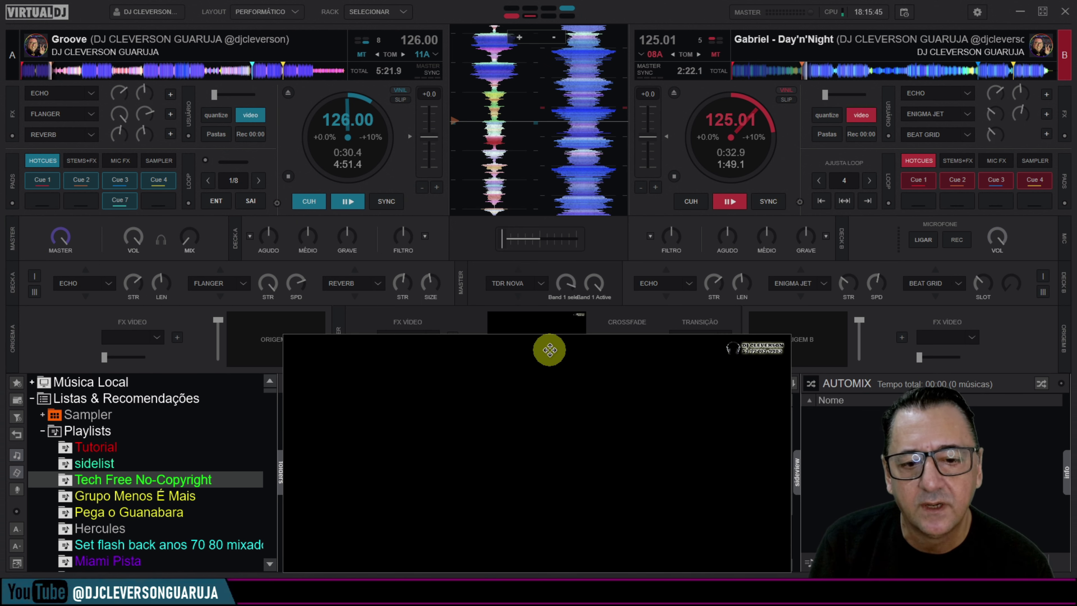
pyautogui.click(550, 330)
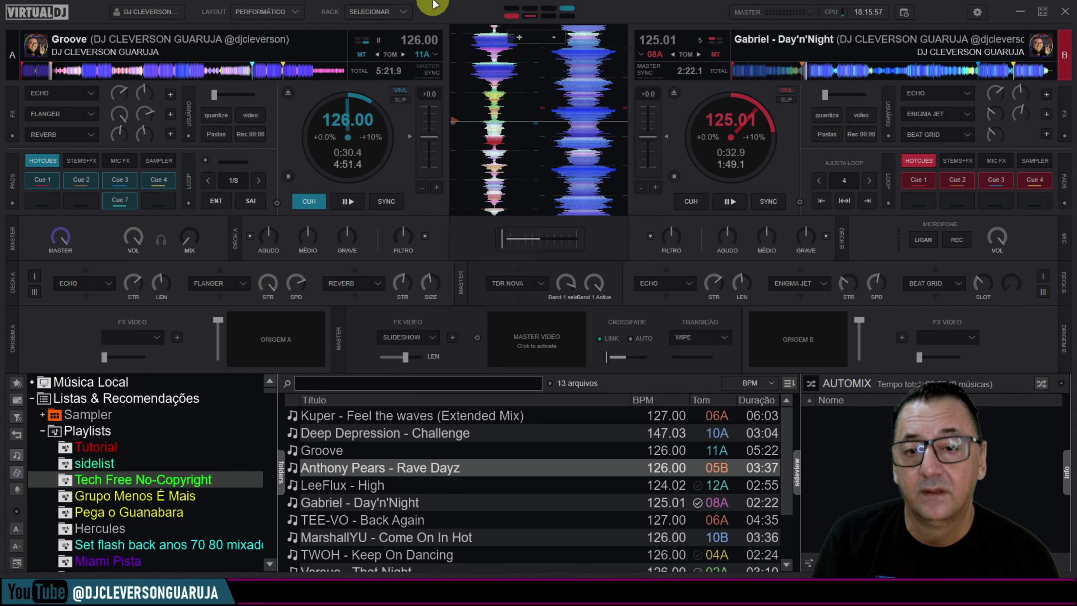
pyautogui.click(297, 12)
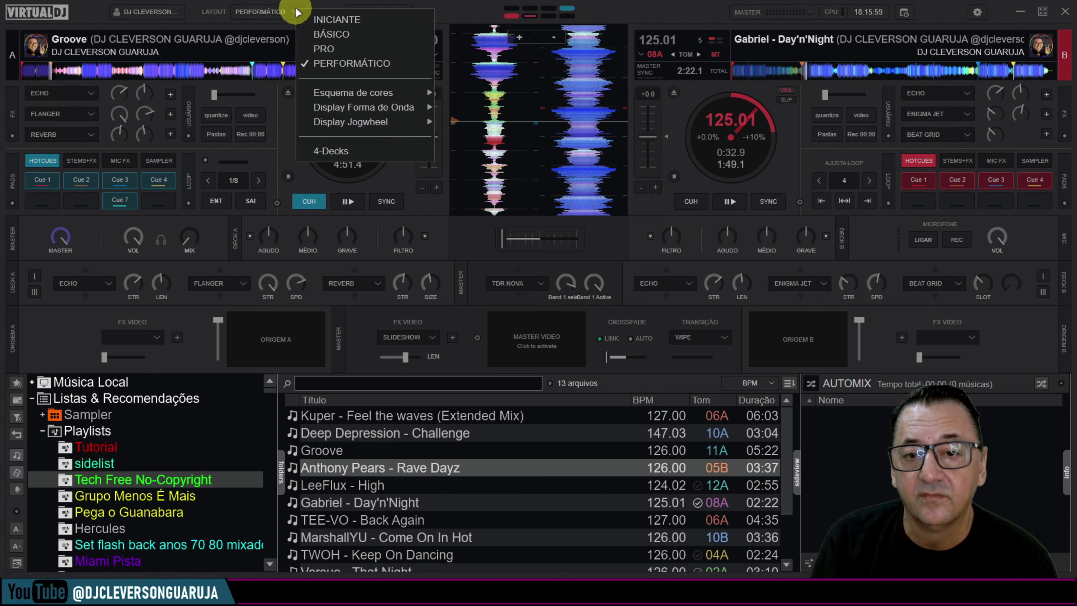
pyautogui.click(340, 154)
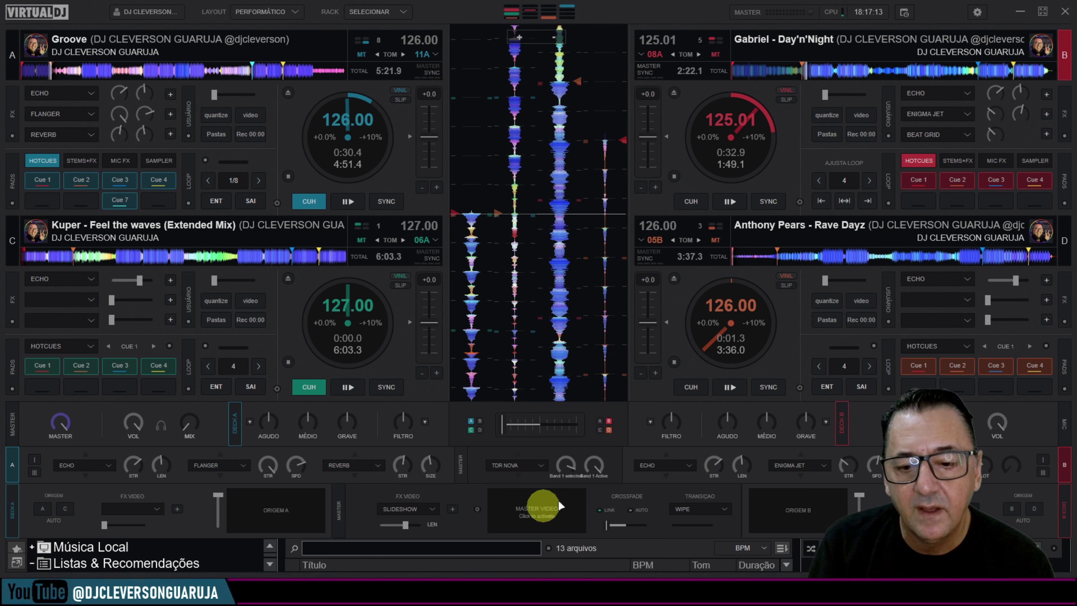
# - Activate the master video output, show it full screen, restore it to a window and hide that window
pyautogui.click(536, 520)
pyautogui.doubleClick(536, 522)
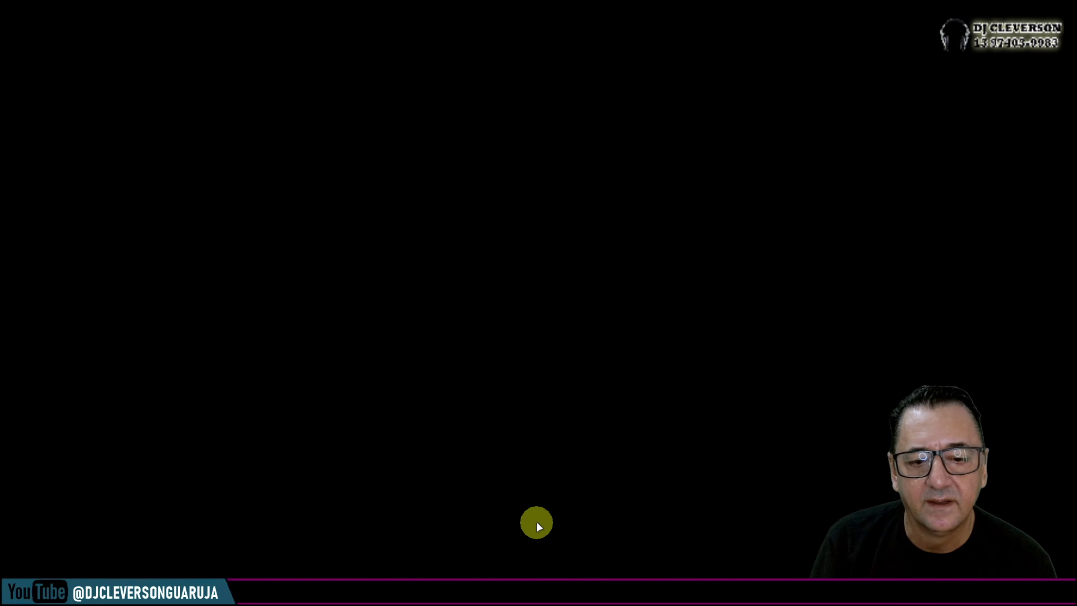
pyautogui.doubleClick(536, 522)
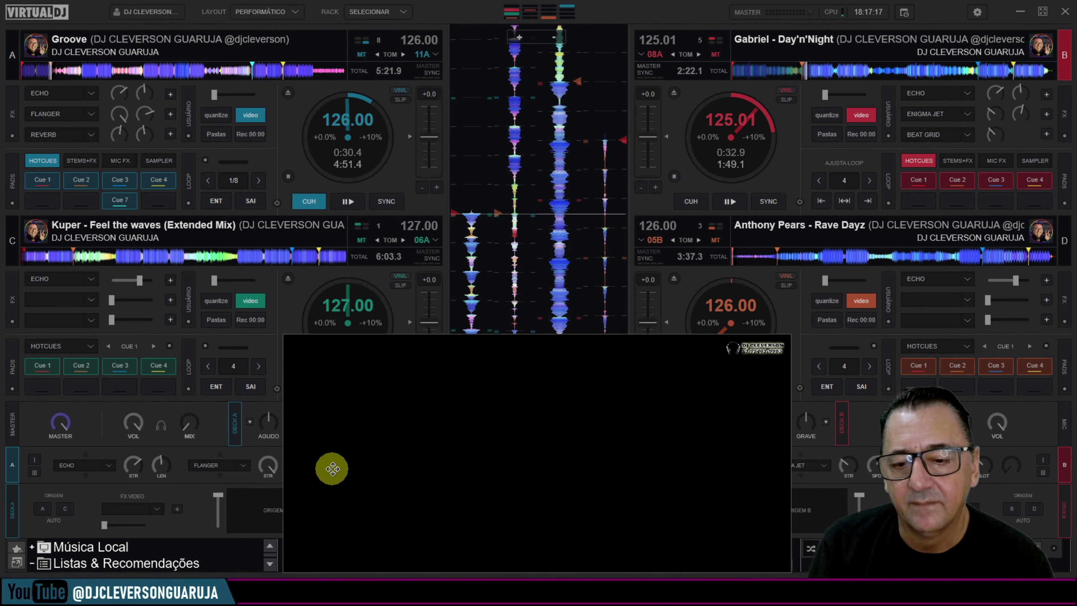
pyautogui.rightClick(332, 468)
pyautogui.click(353, 522)
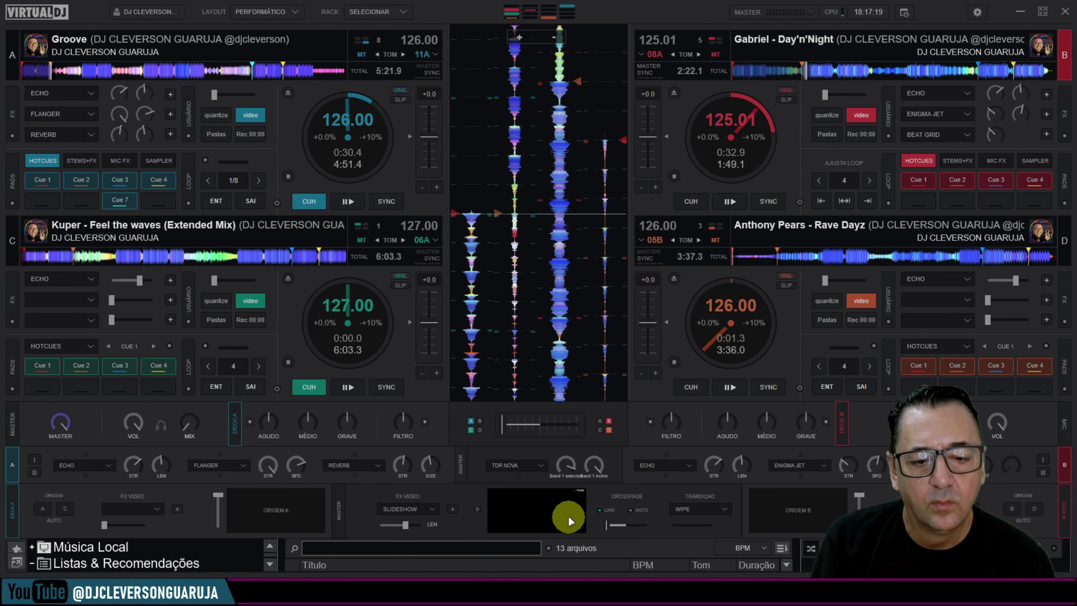